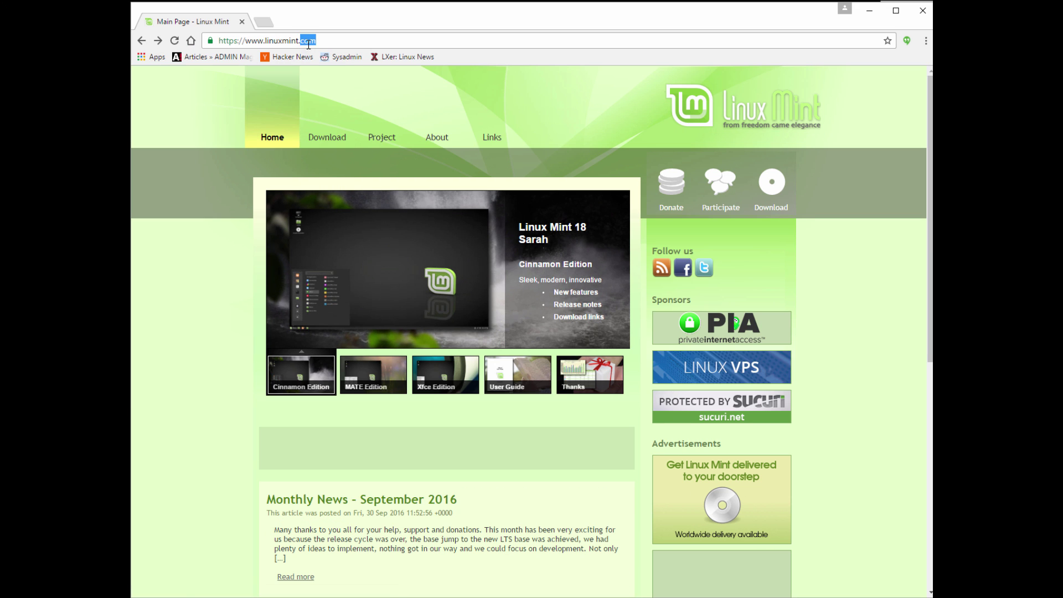
- Download the Linux Mint 18 'Sarah' KDE 64-bit ISO from a US mirror
click(325, 141)
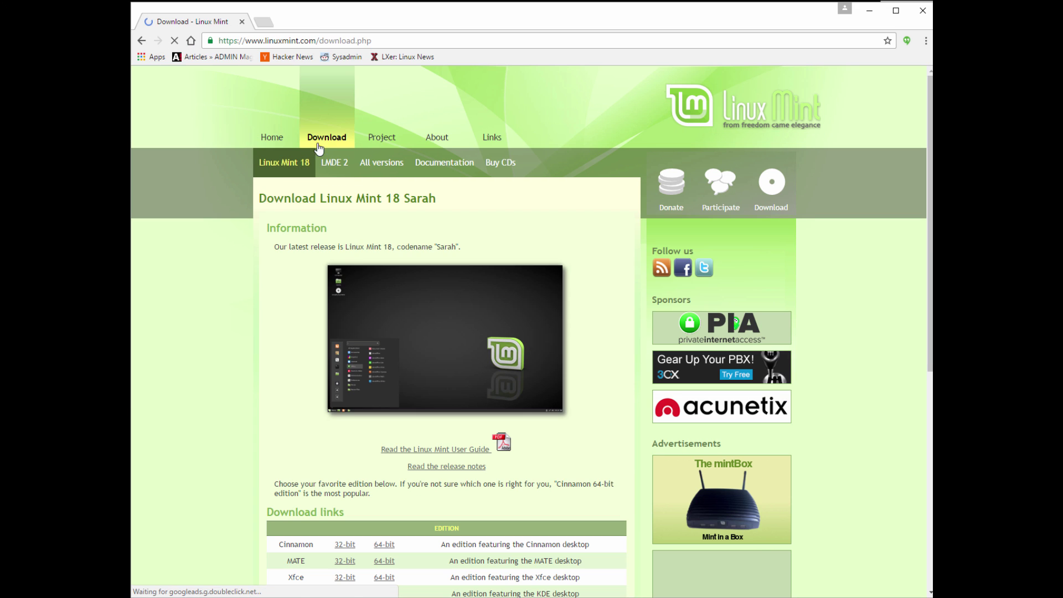
drag(463, 191, 402, 198)
click(458, 217)
scroll(457, 217, down, 4)
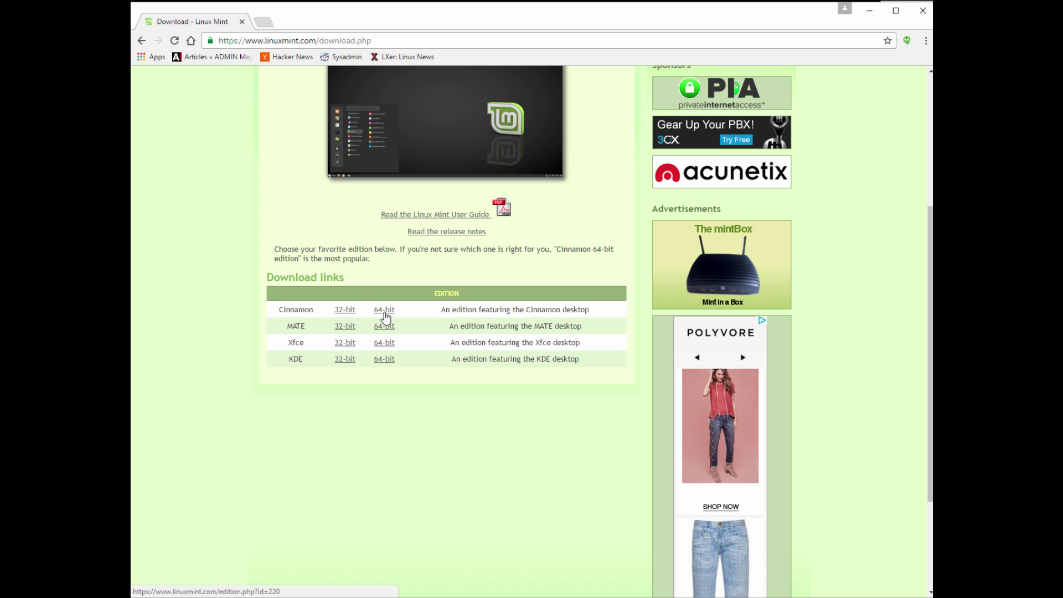
click(383, 359)
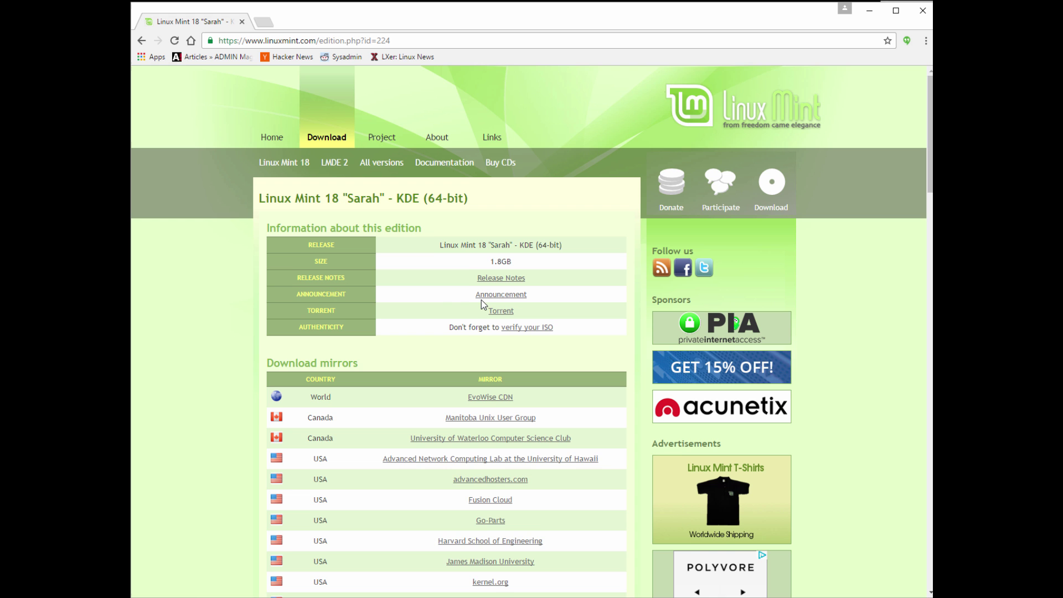
scroll(437, 366, down, 1)
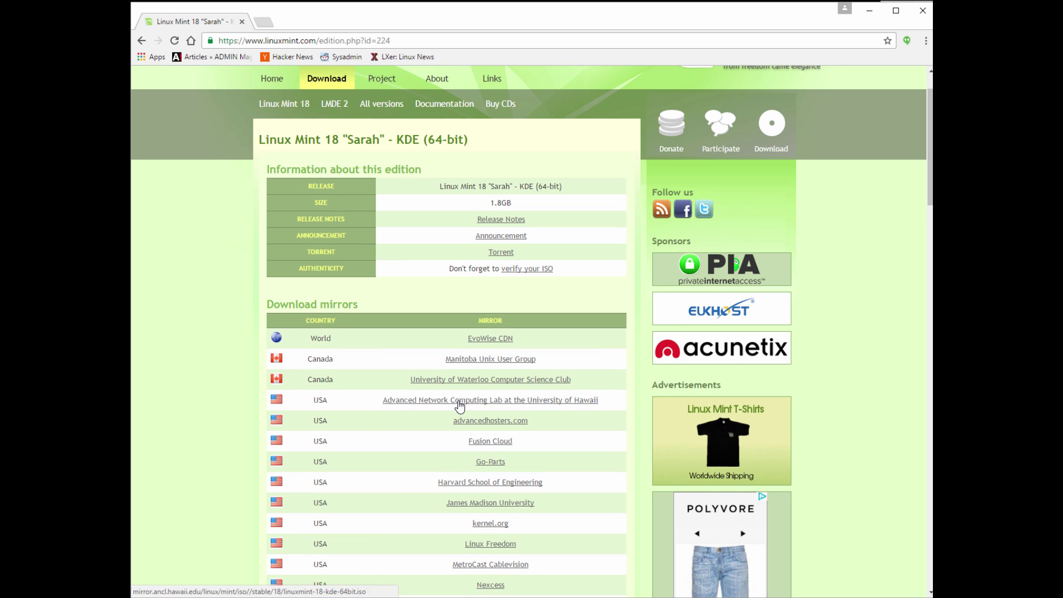
scroll(467, 440, down, 2)
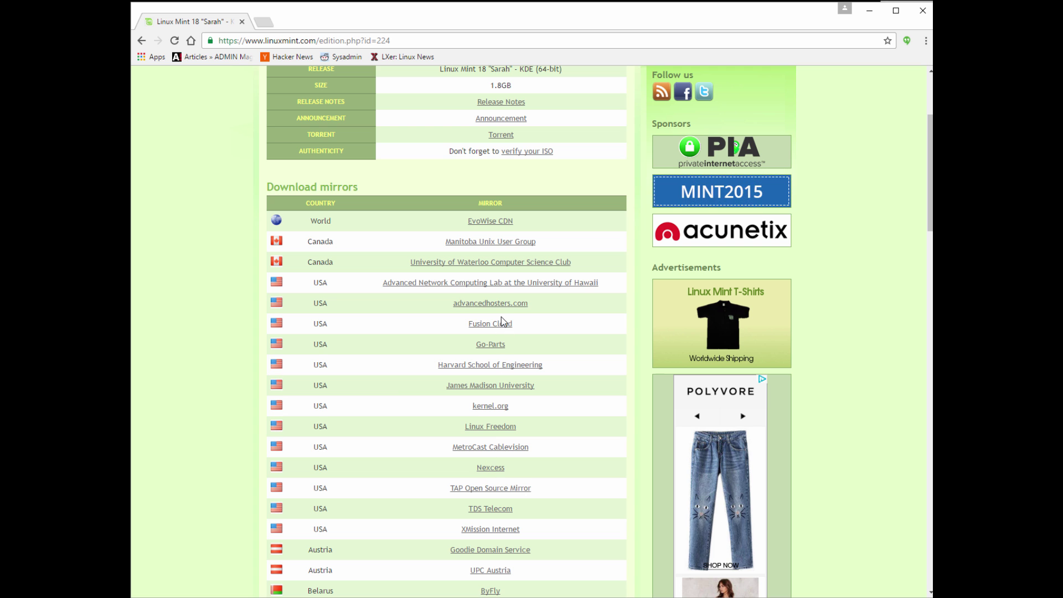
click(505, 303)
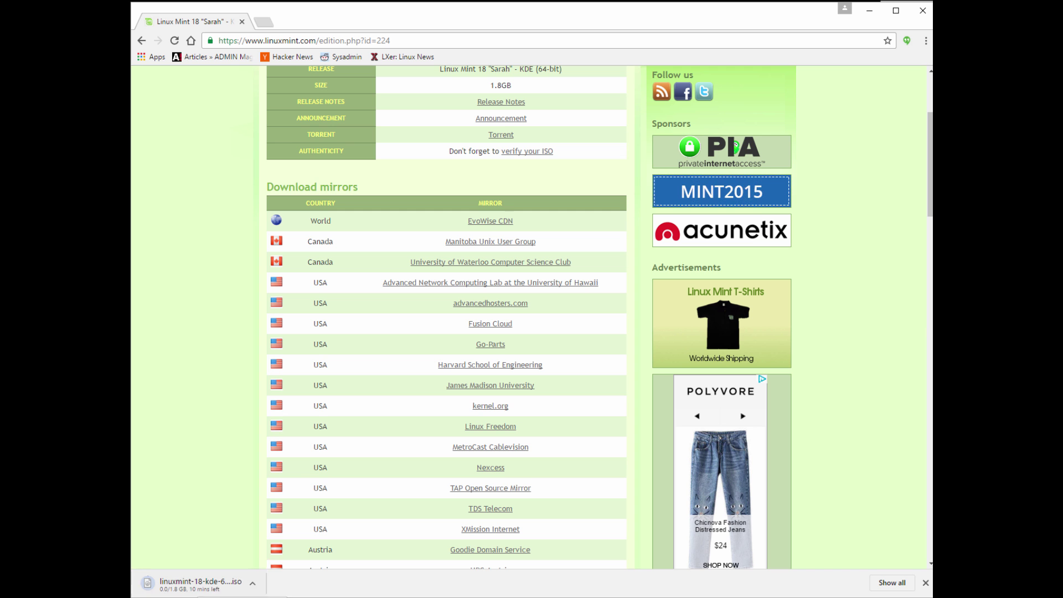
- Show the downloaded linuxmint-18-kde-64bit.iso in its Downloads folder
scroll(840, 349, down, 3)
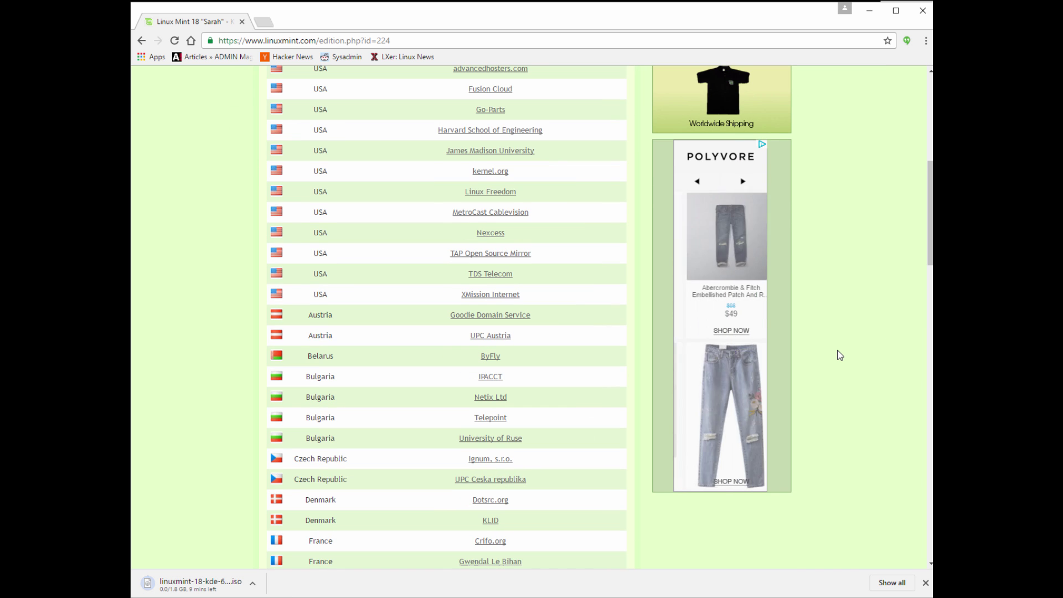
scroll(840, 355, up, 5)
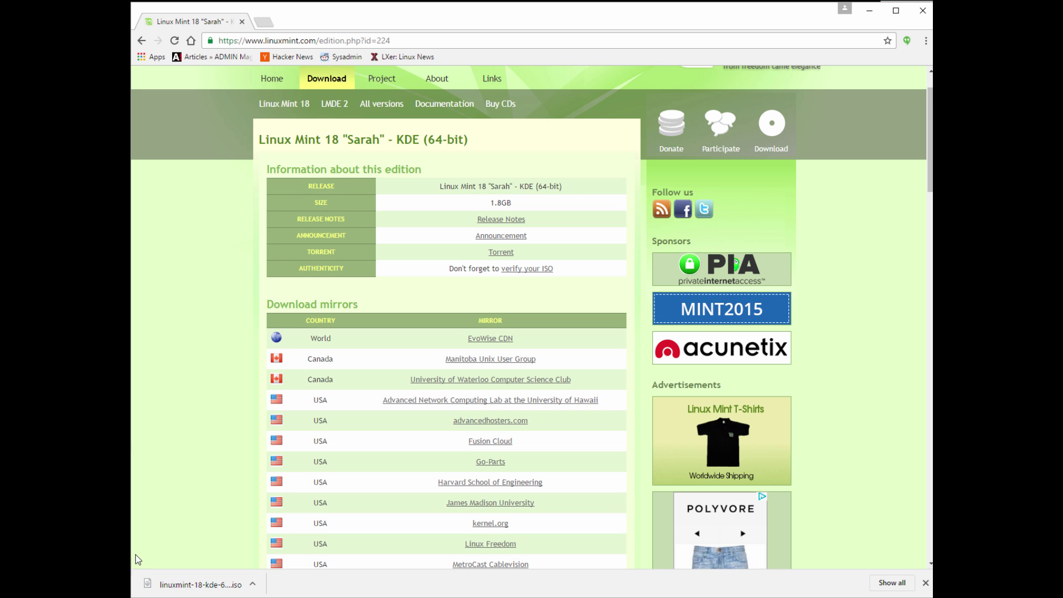
click(252, 583)
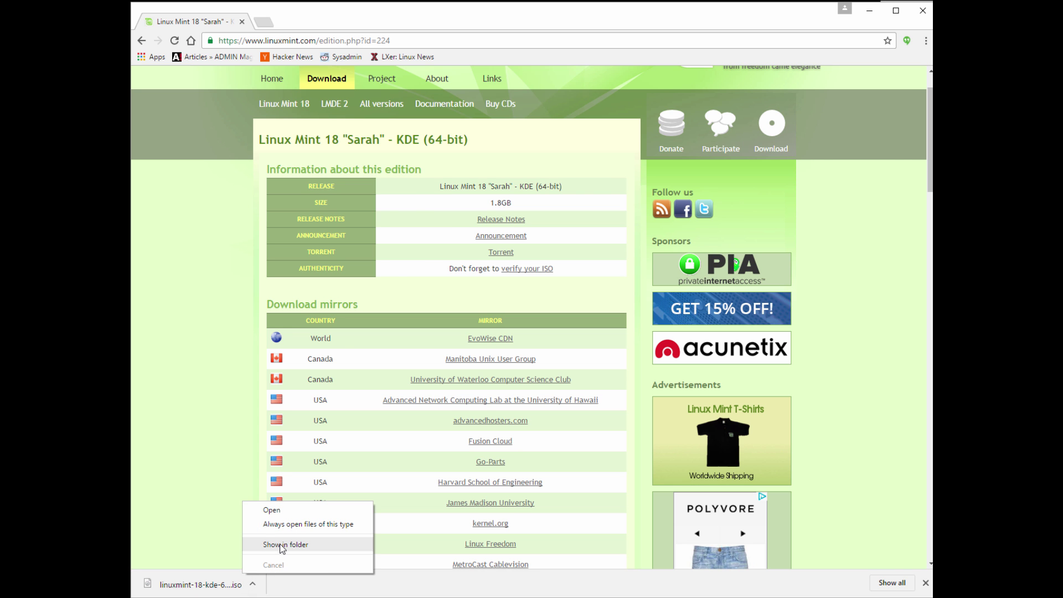
click(280, 543)
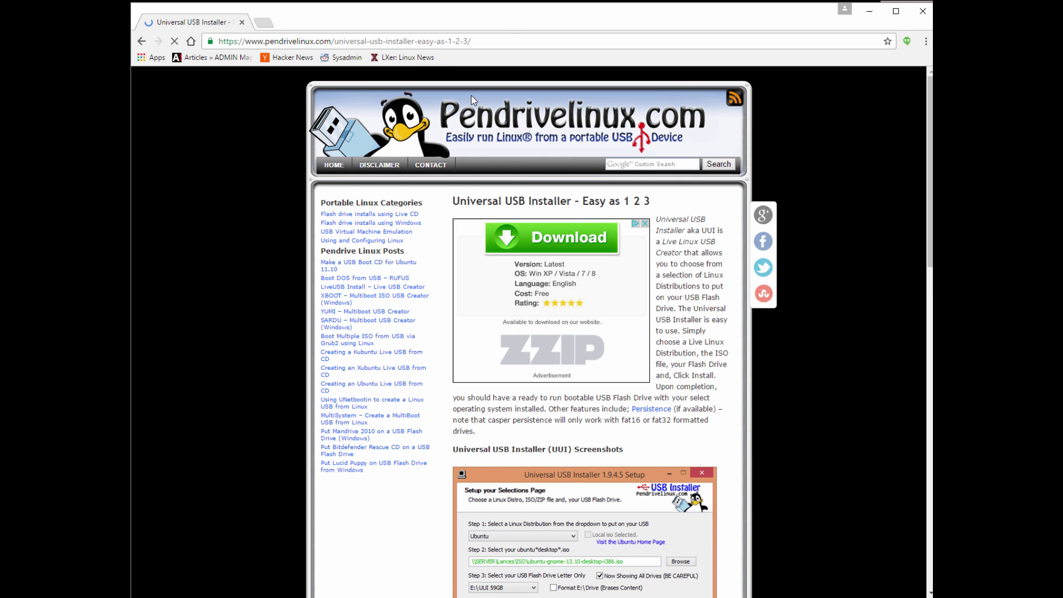
- Find the Universal USB Installer 1.9.6.8 download on the Pendrivelinux page
click(500, 40)
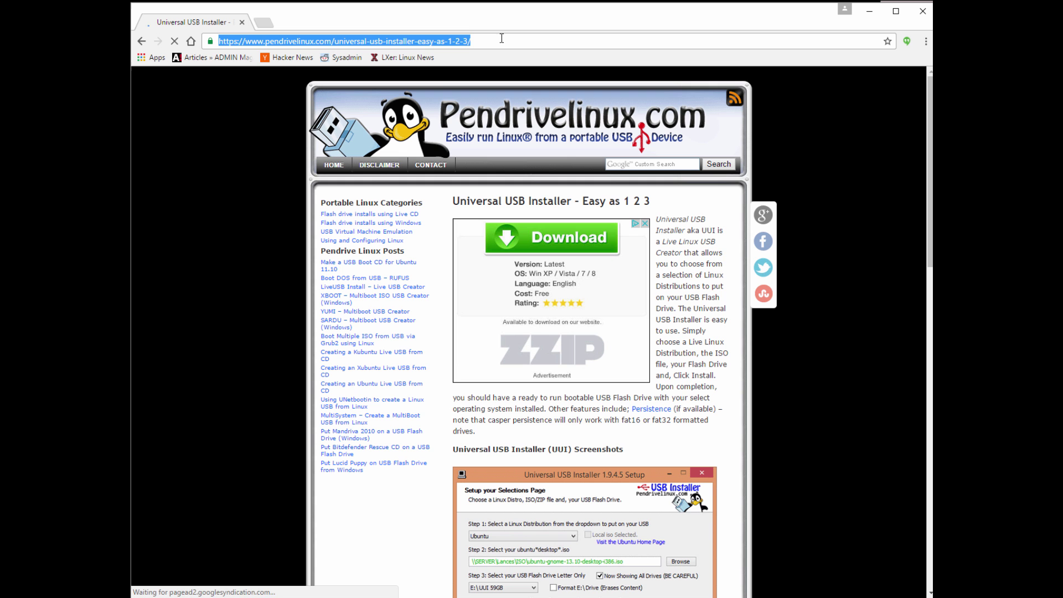
click(407, 41)
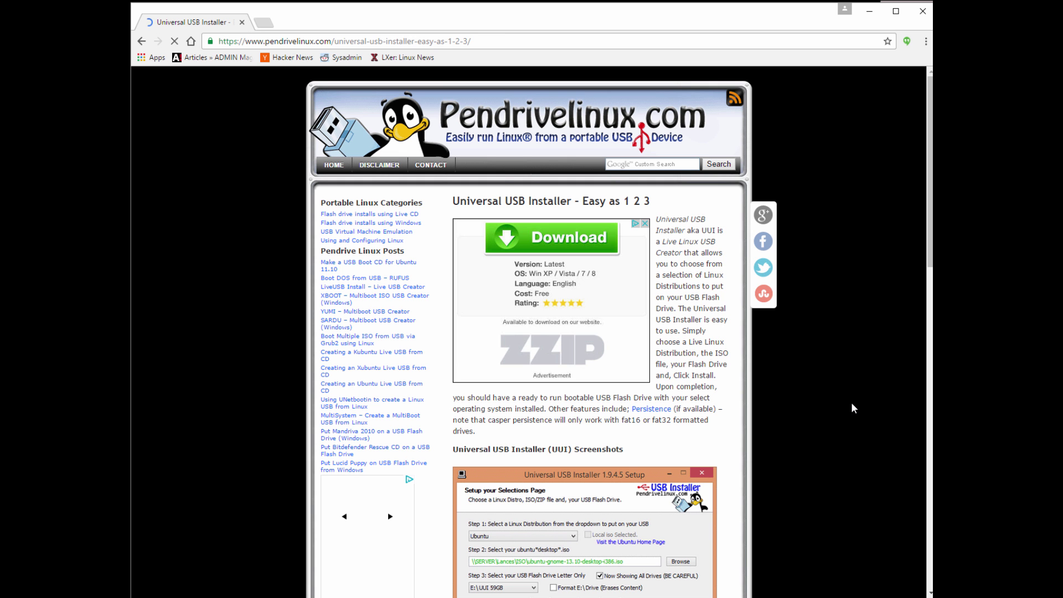
scroll(782, 379, down, 4)
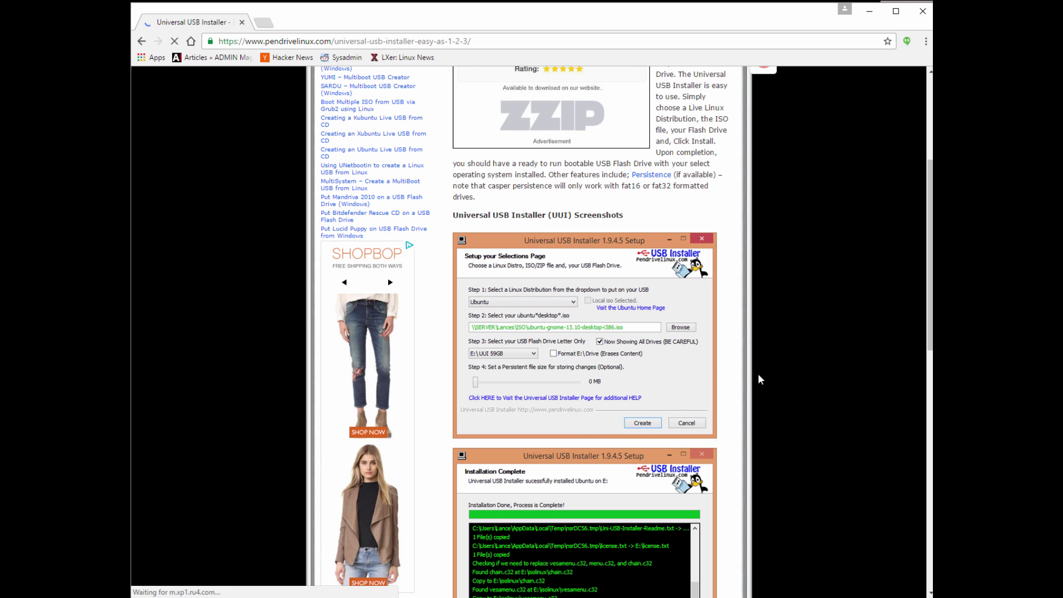
scroll(705, 358, down, 5)
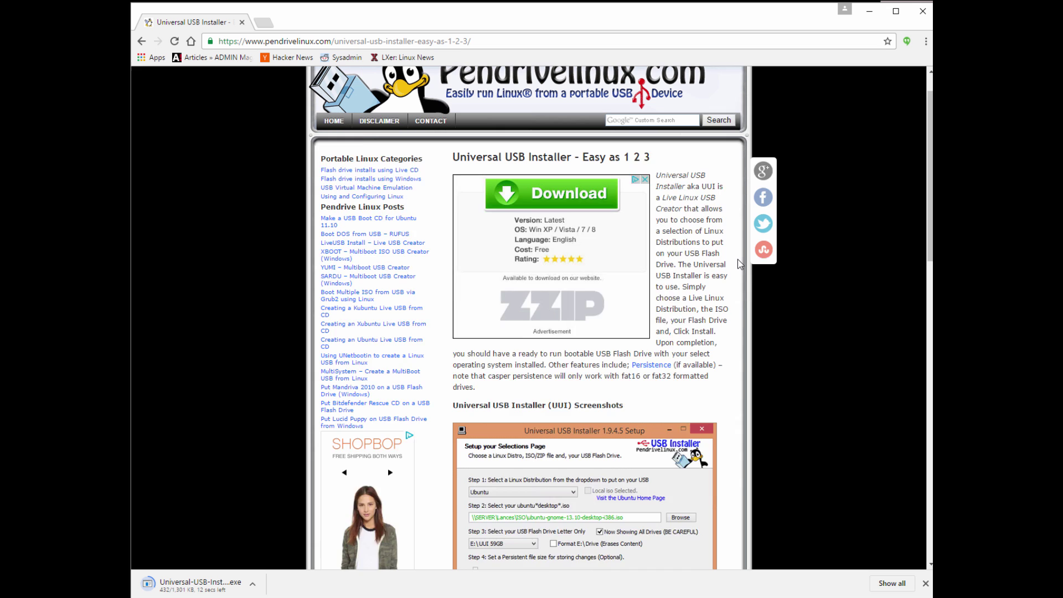
scroll(736, 259, down, 12)
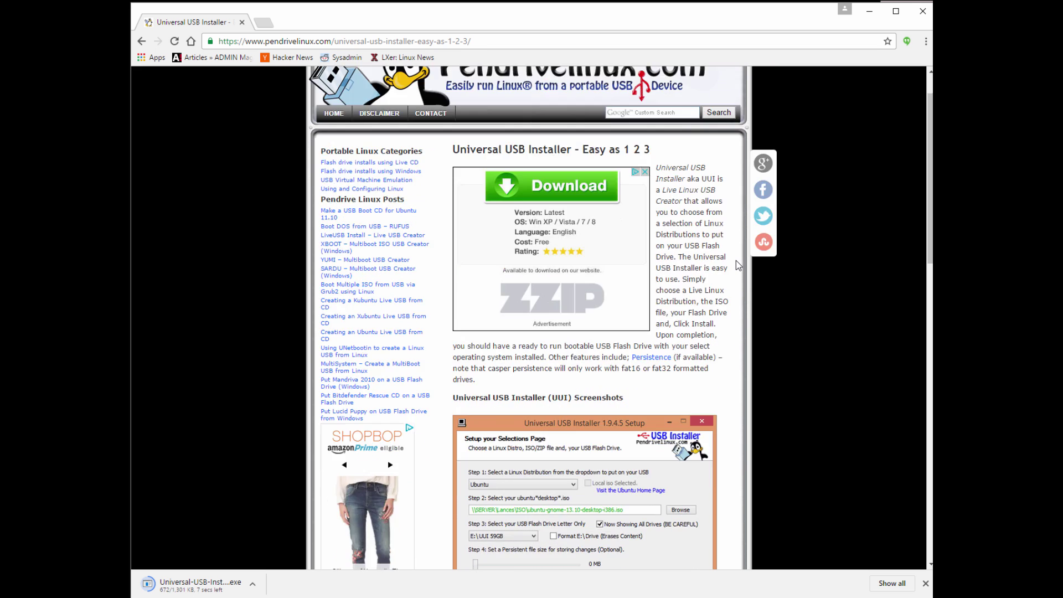
scroll(733, 261, up, 3)
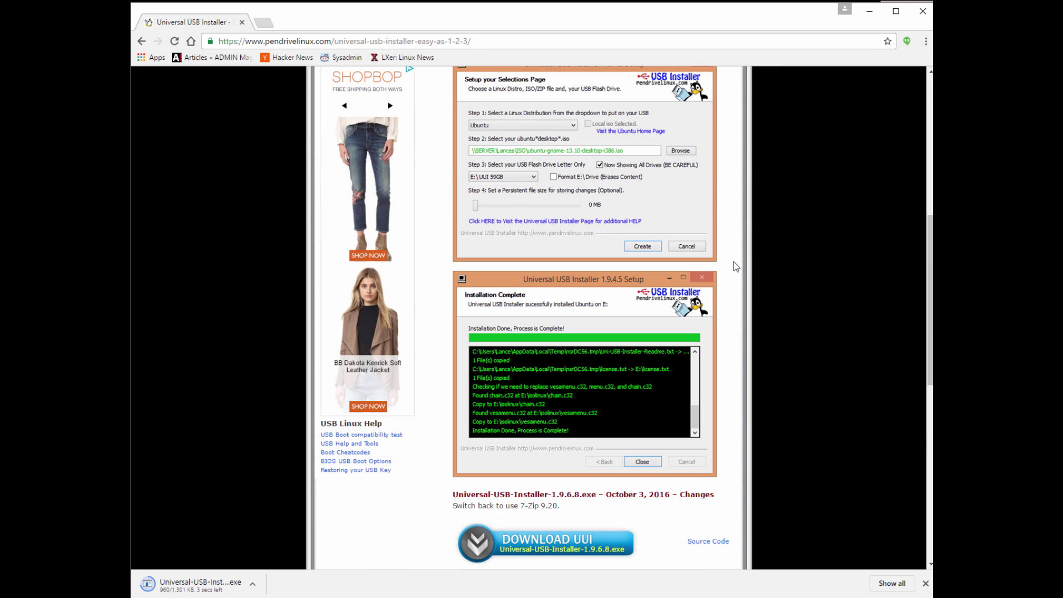
scroll(732, 262, up, 1)
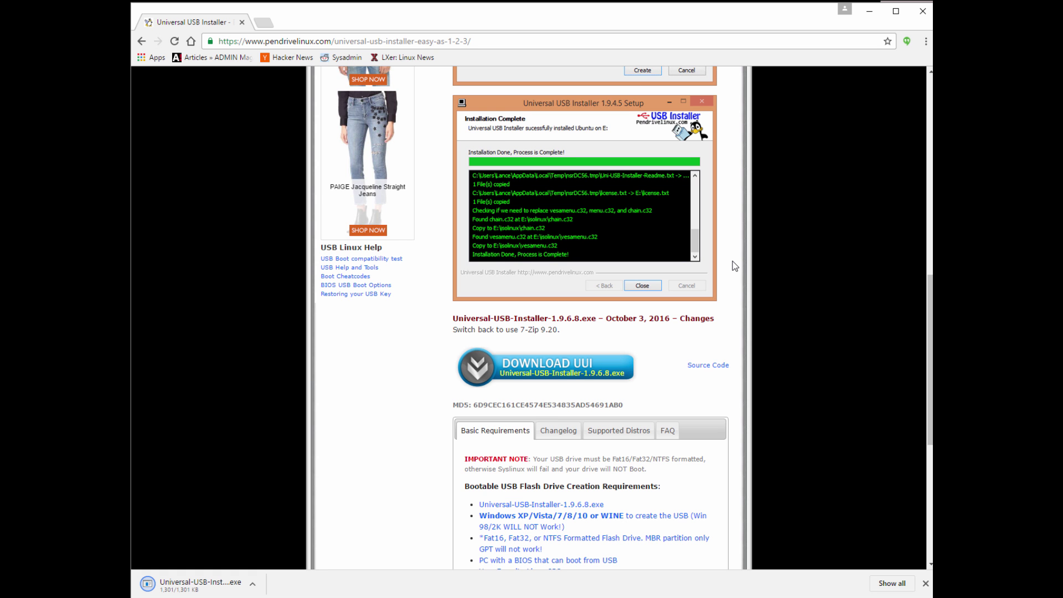
- Show the downloaded Universal-USB-Installer-1.9.6.8.exe in the Downloads folder
scroll(734, 266, down, 1)
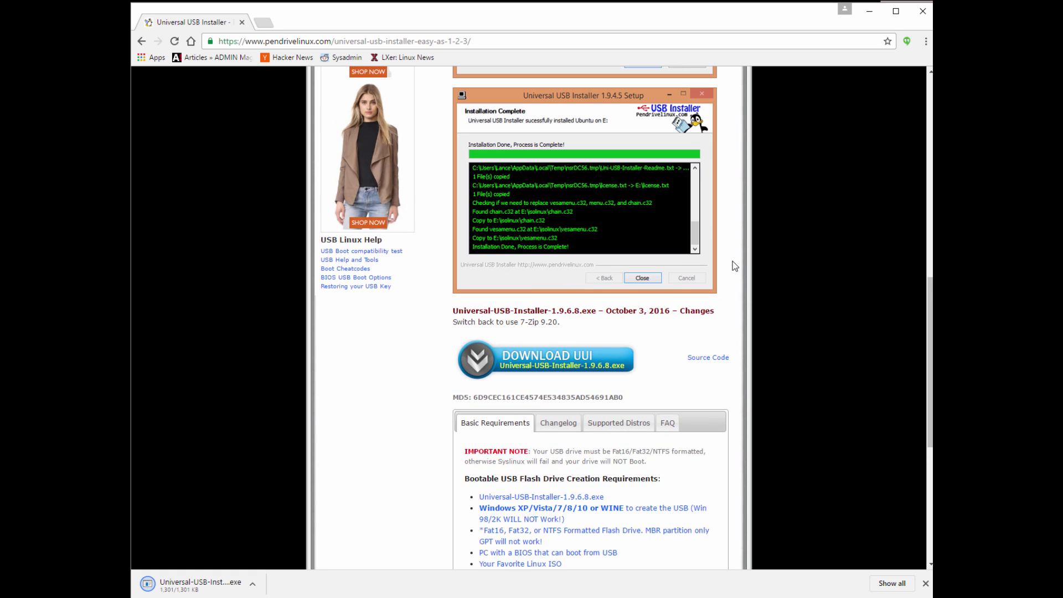
scroll(733, 265, down, 2)
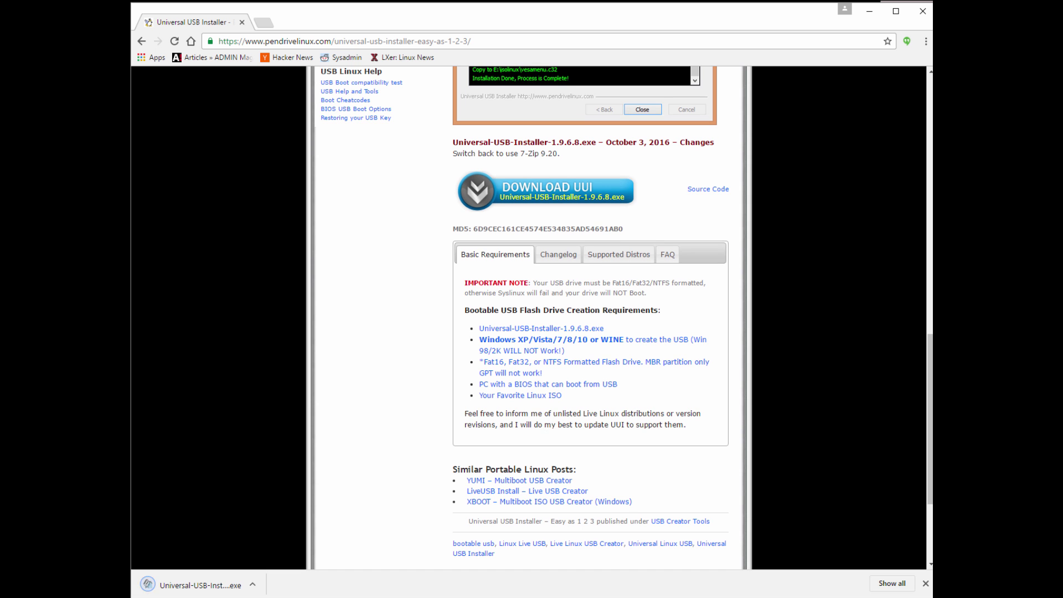
click(254, 584)
click(295, 546)
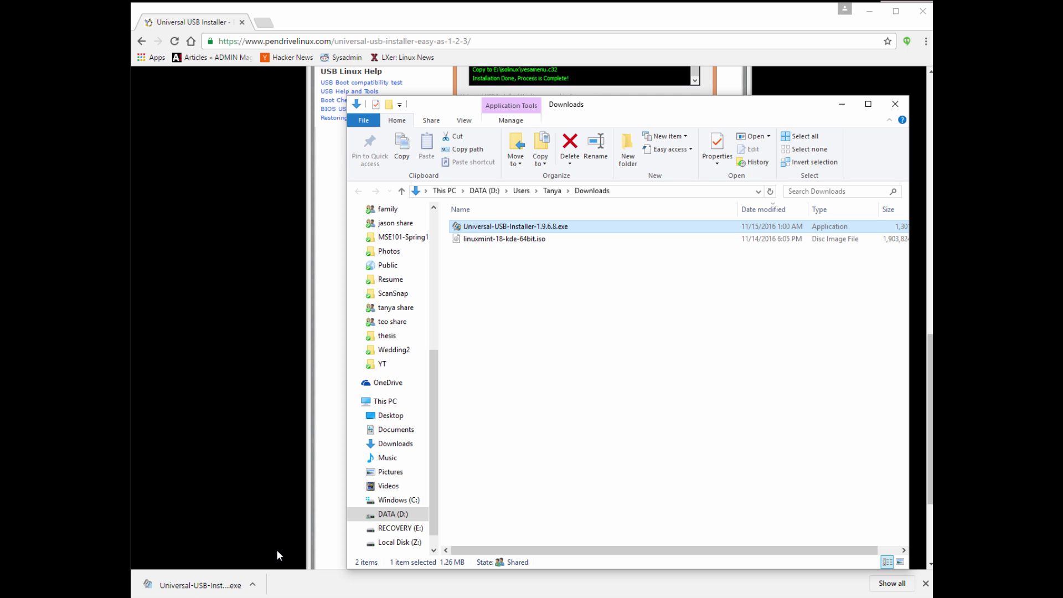
- Run Universal USB Installer, accept the licence, pick Linux Mint and load linuxmint-18-kde-64bit.iso
key(Return)
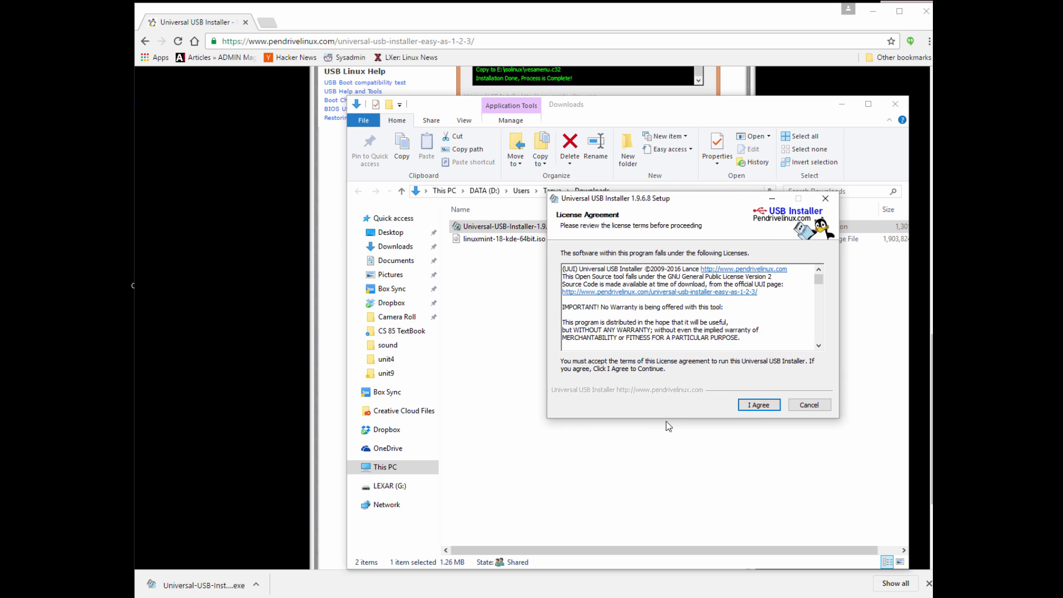
click(758, 405)
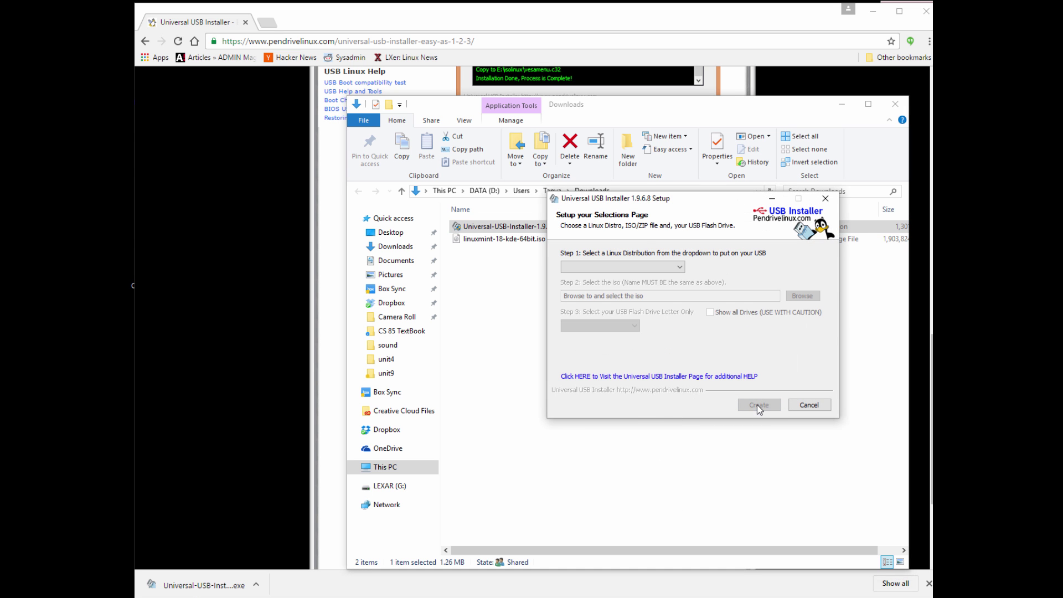
click(669, 271)
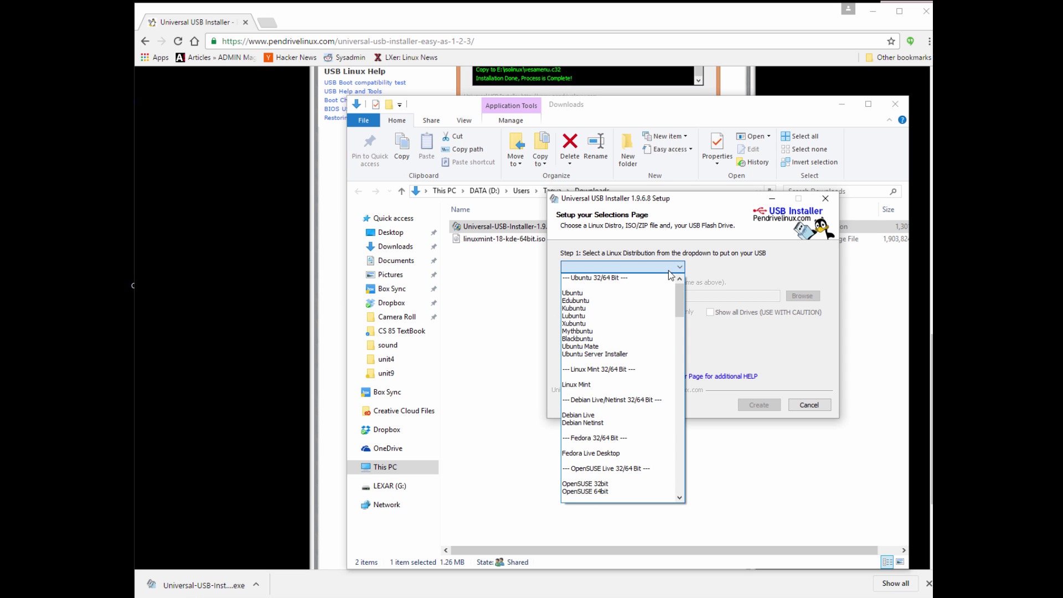
click(660, 386)
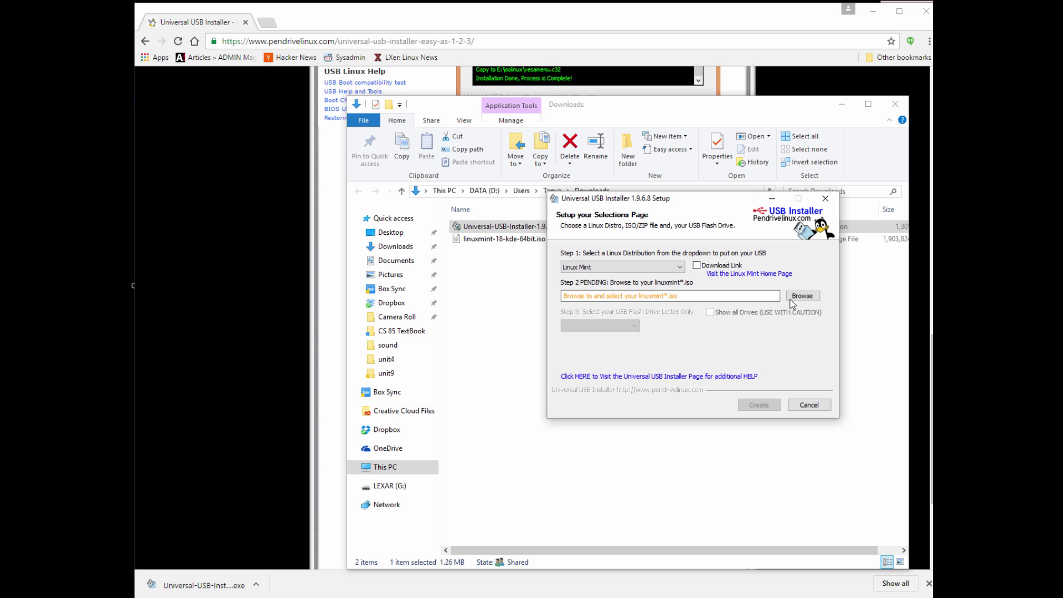
click(801, 296)
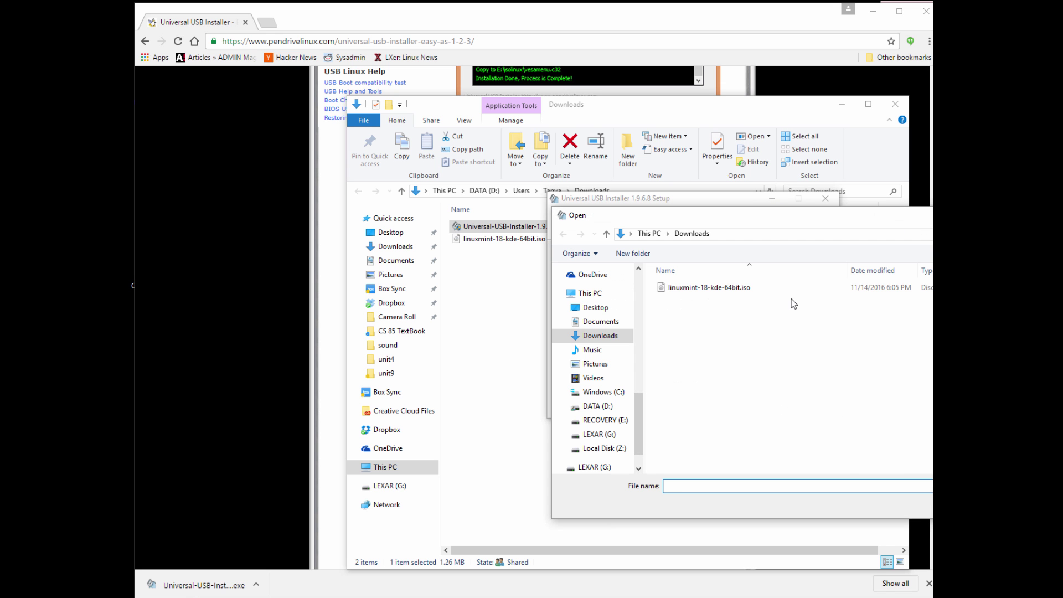
click(753, 291)
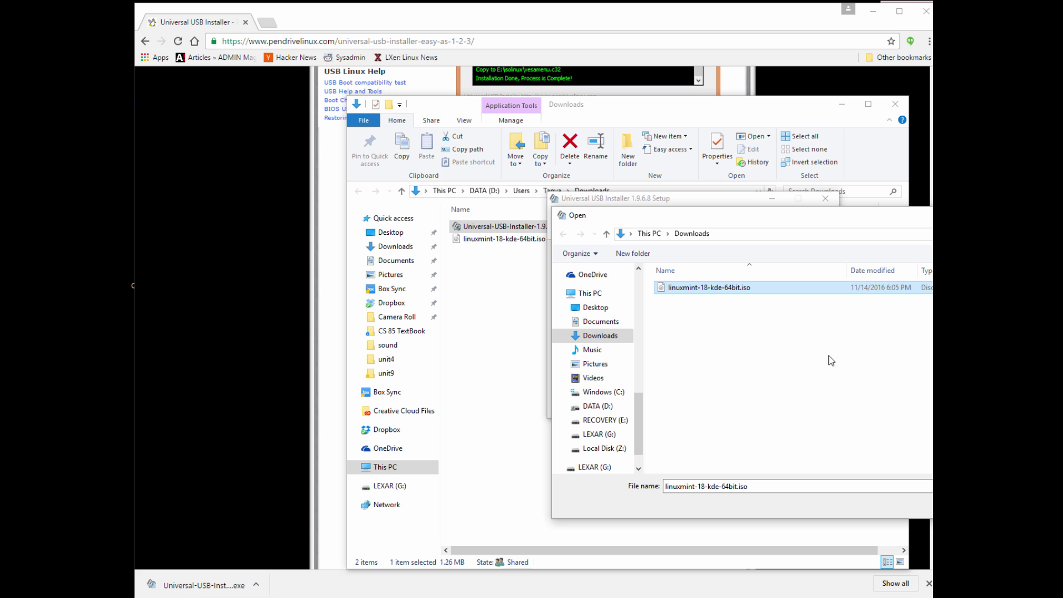
key(Return)
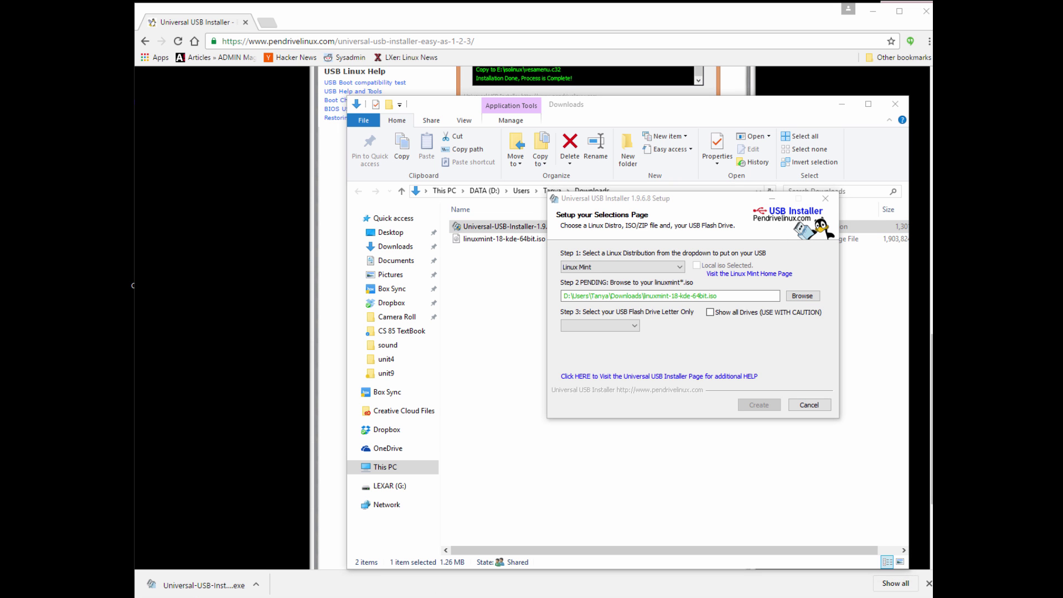
- Target the G:\ LEXAR 3GB drive with FAT32 formatting and start Create
click(699, 327)
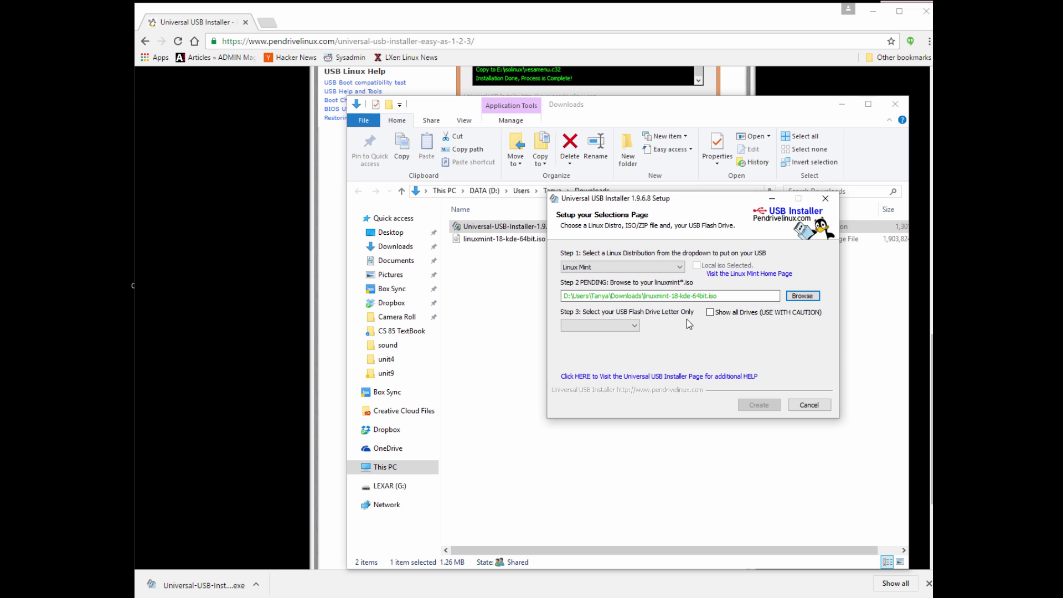
click(630, 326)
click(628, 337)
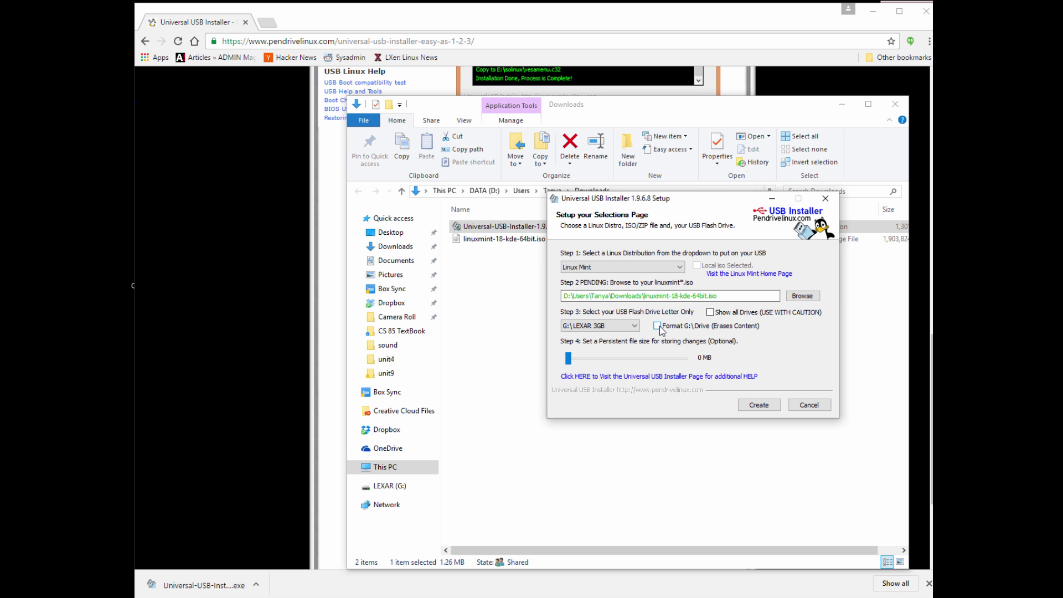
click(657, 326)
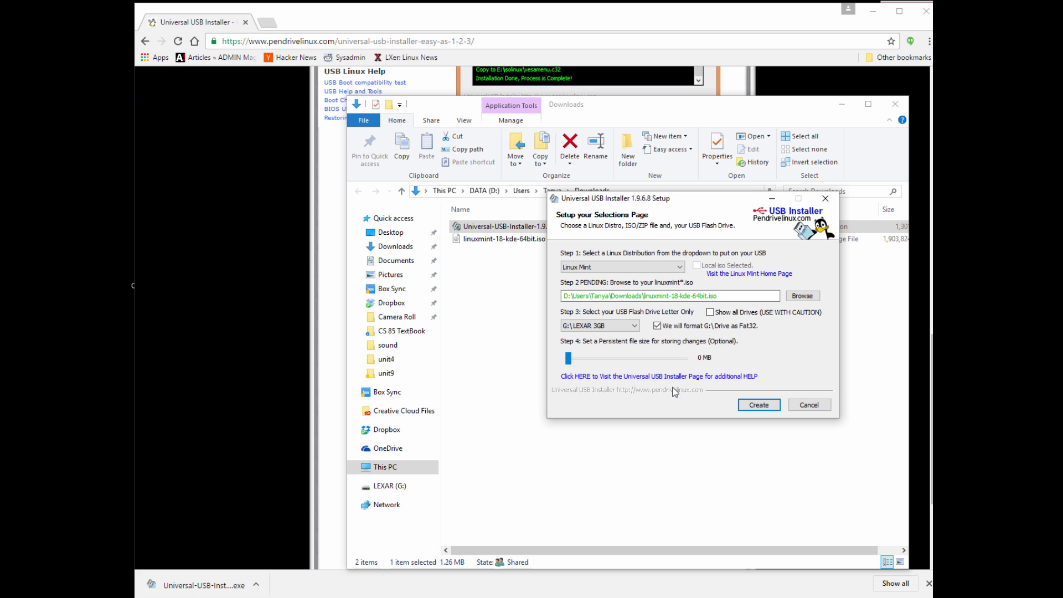
click(759, 405)
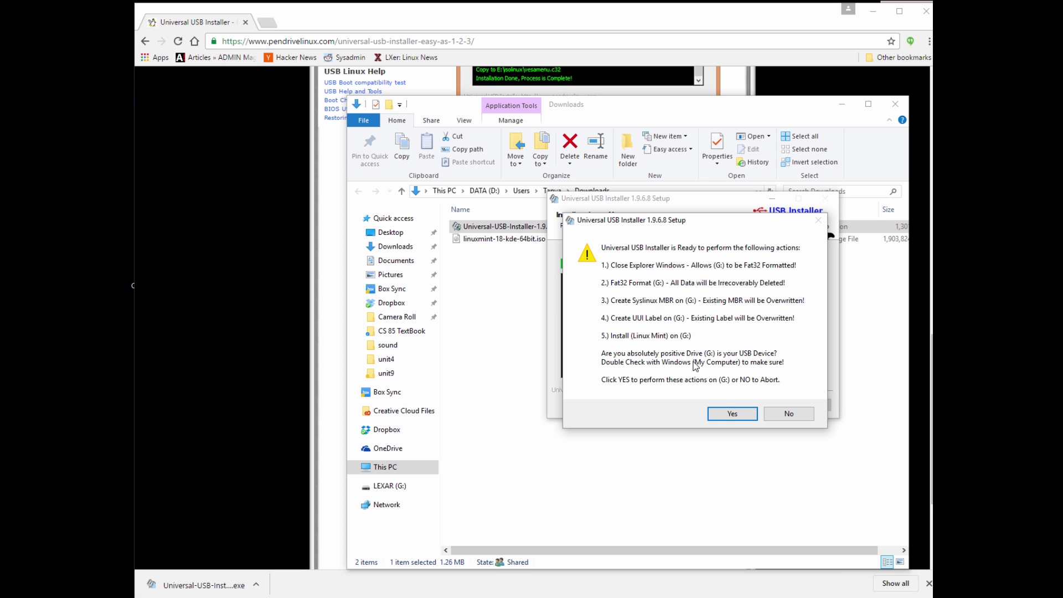
- Approve formatting drive G: and writing the Linux Mint ISO onto it
click(729, 414)
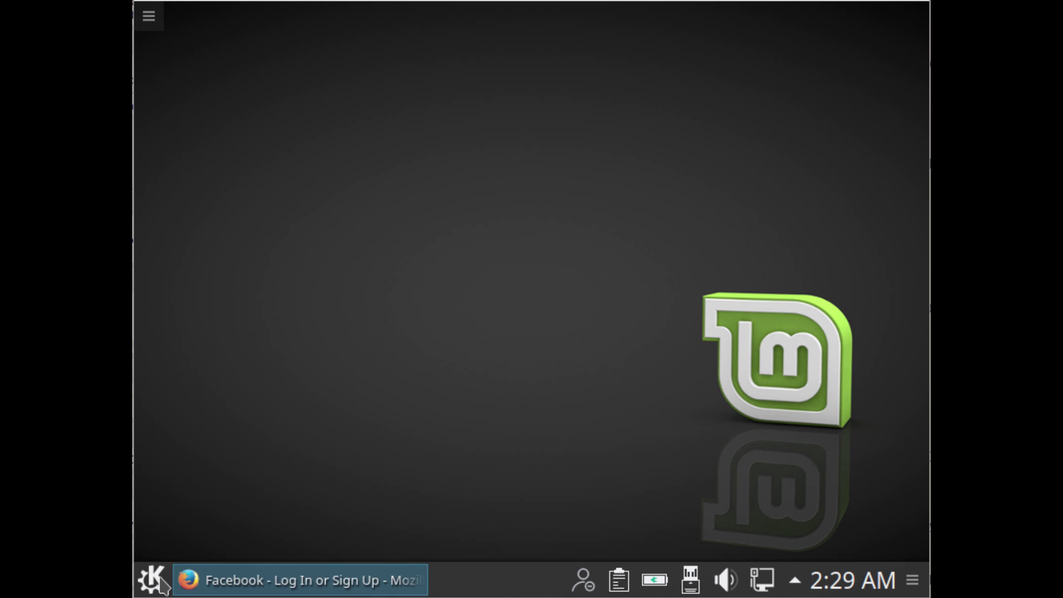
click(150, 580)
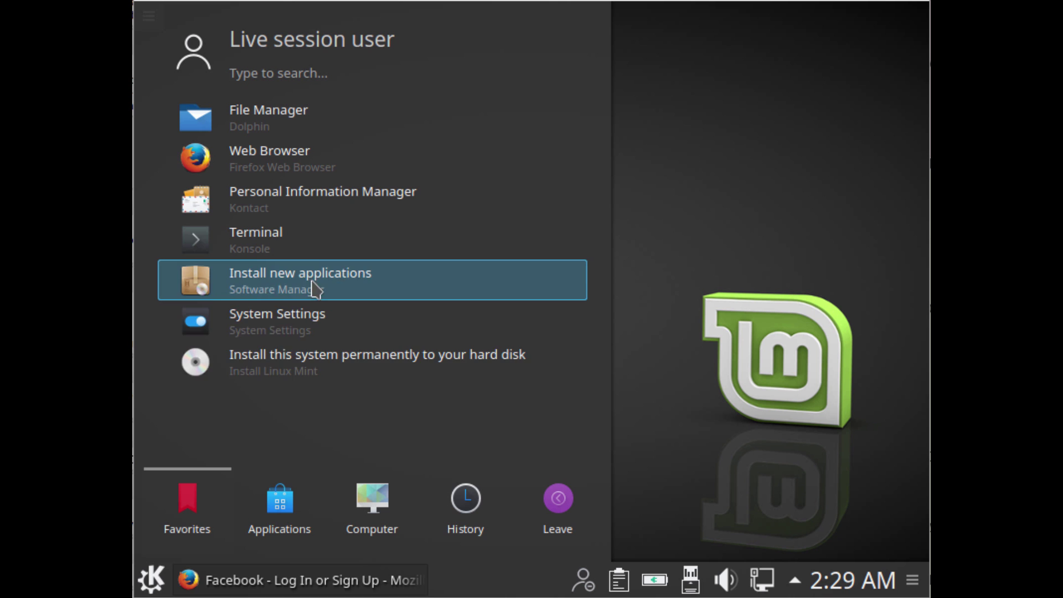
mouse_move(291, 505)
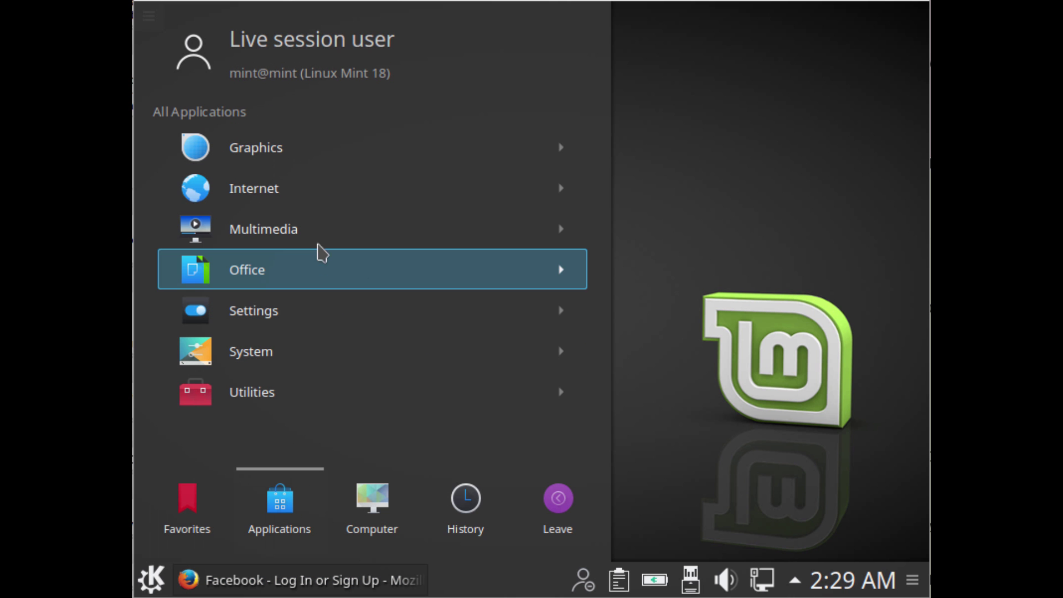
click(318, 188)
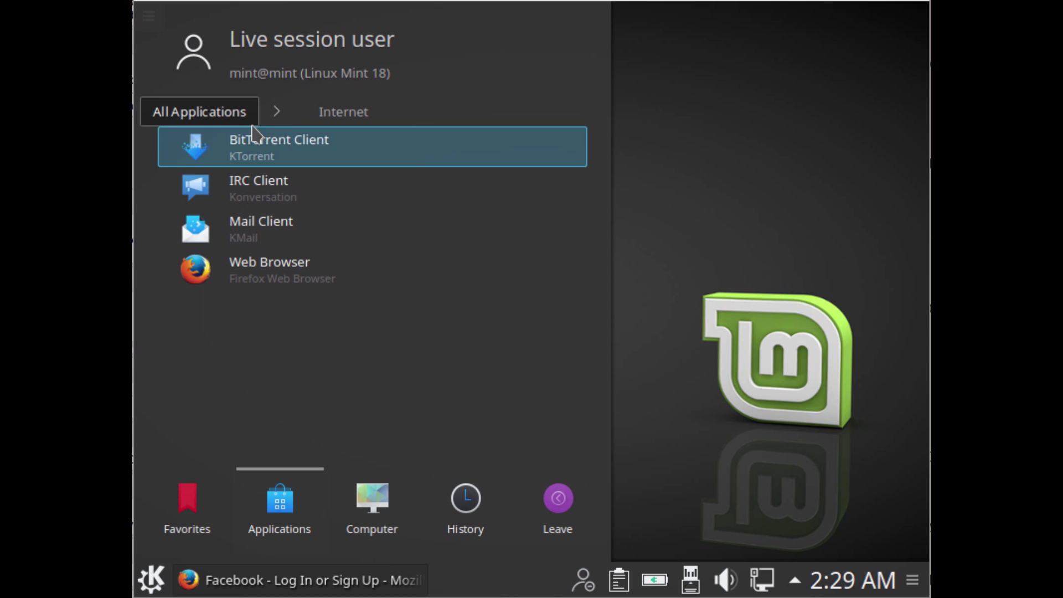
click(227, 117)
click(230, 157)
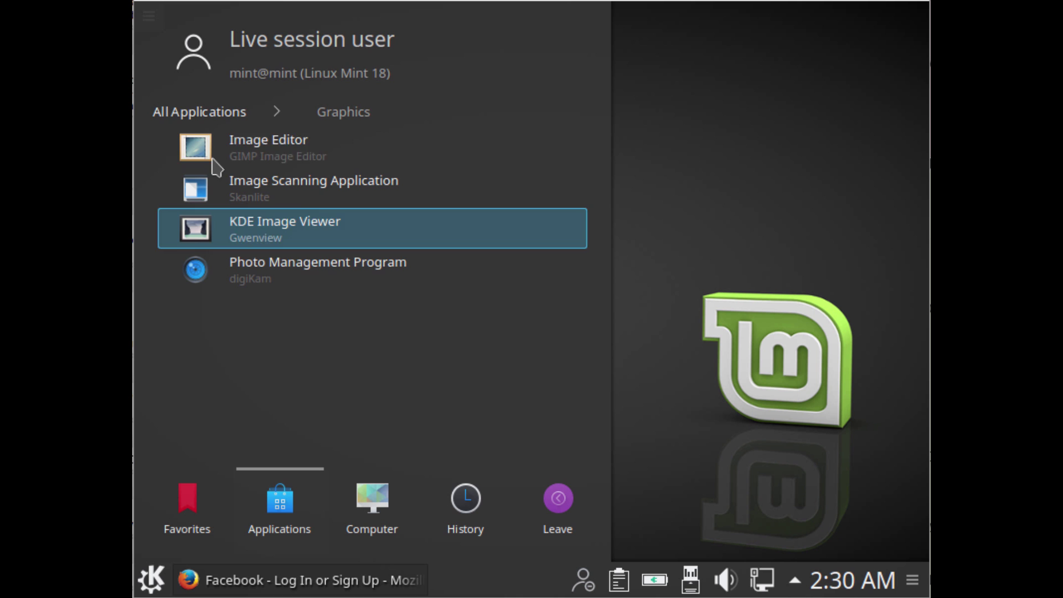
click(160, 112)
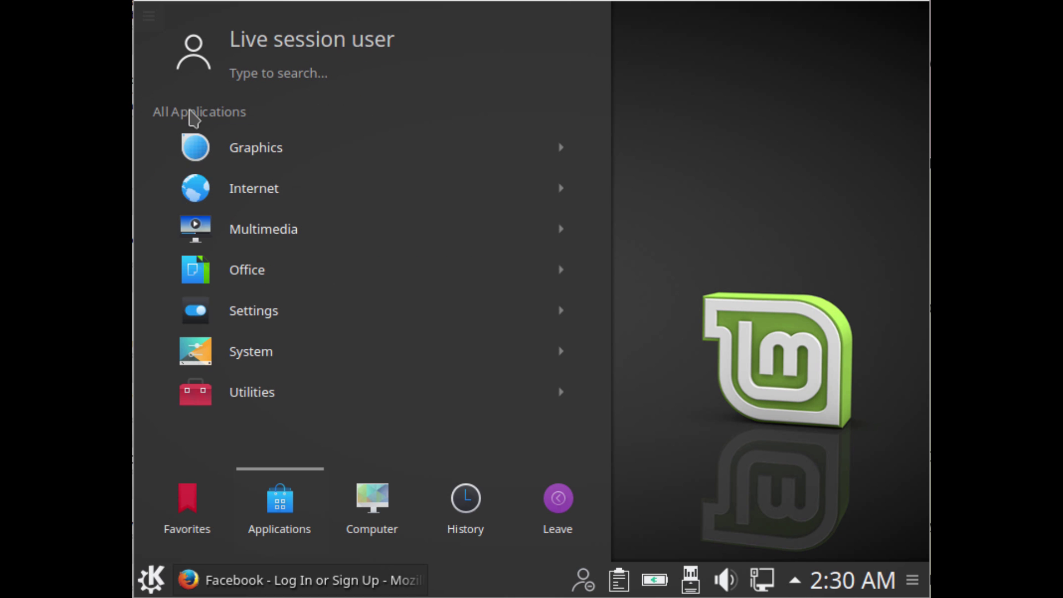
click(190, 529)
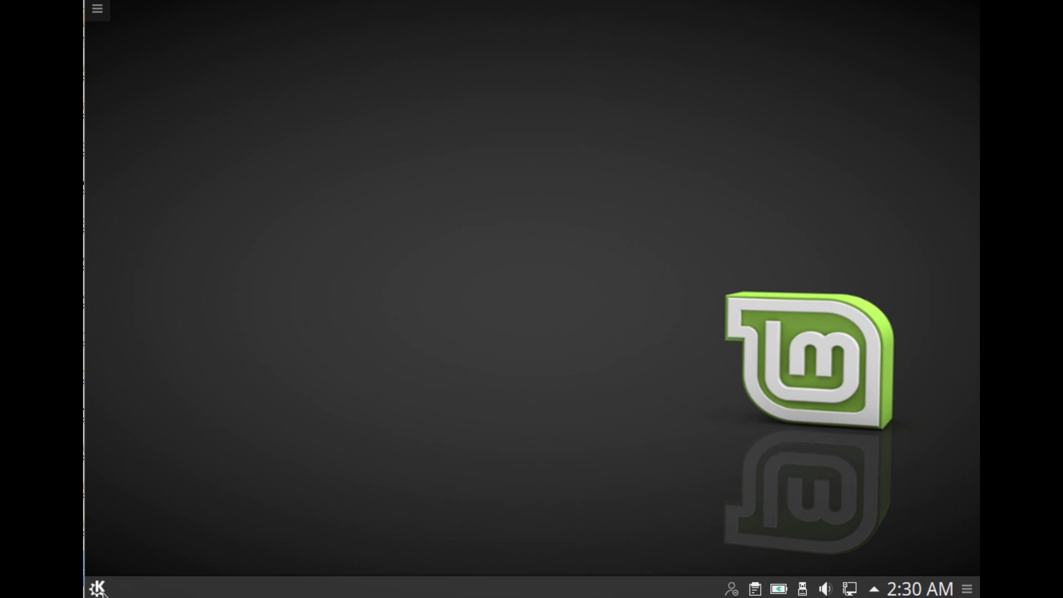
- Launch Firefox from the launcher, load facebook.com, and minimize the browser window
key(super)
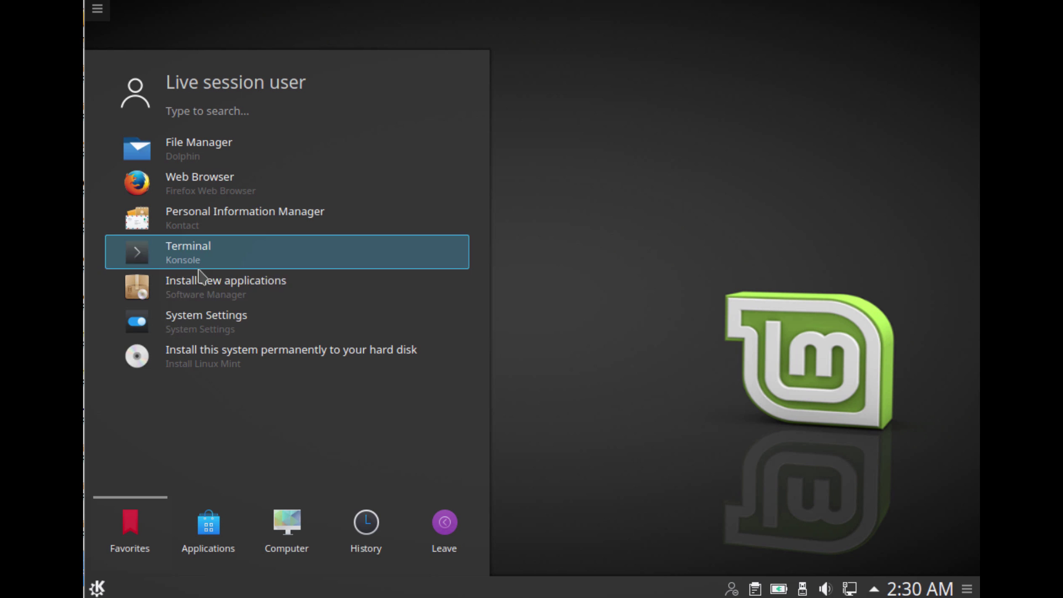
click(178, 191)
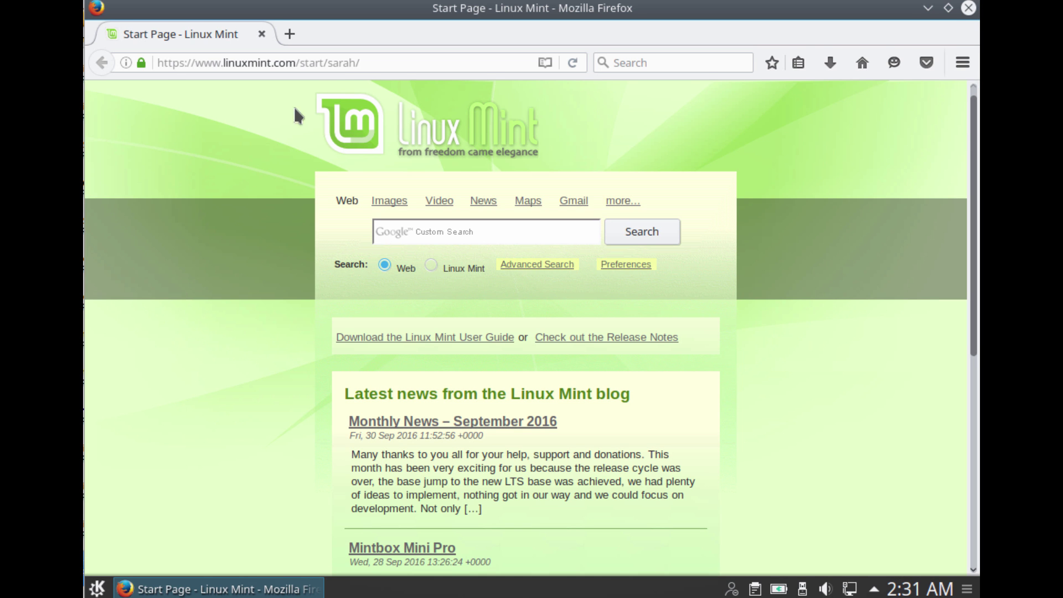
key(ctrl+l)
text(f)
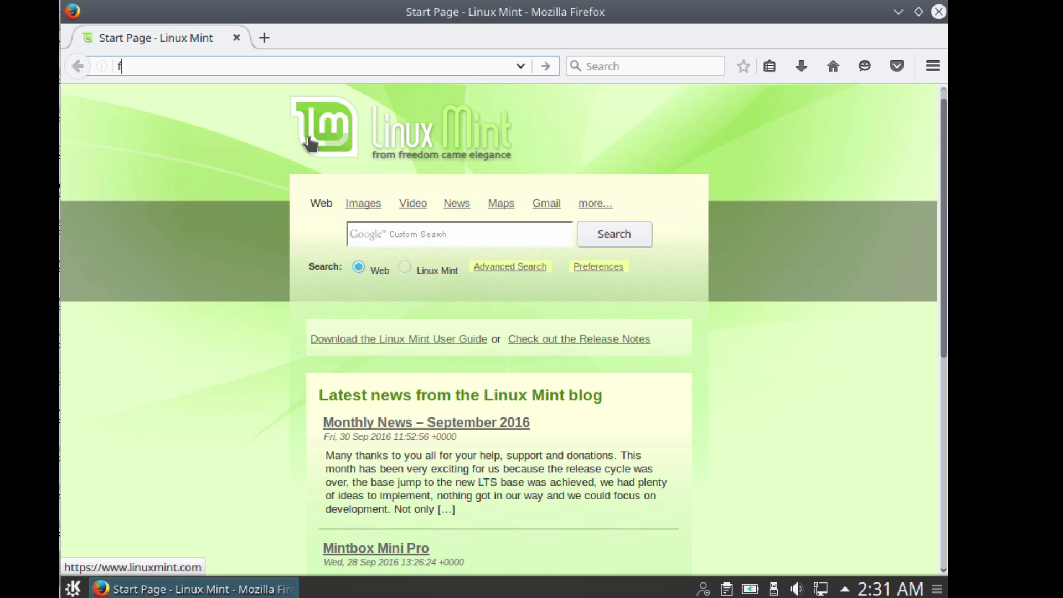
text(acebook.com)
key(Return)
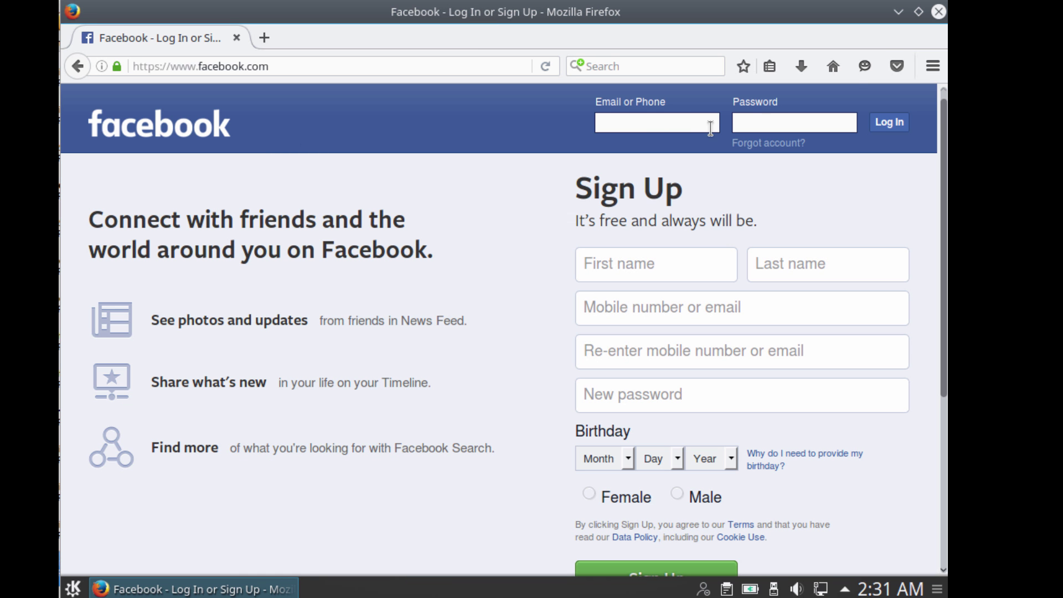
click(897, 11)
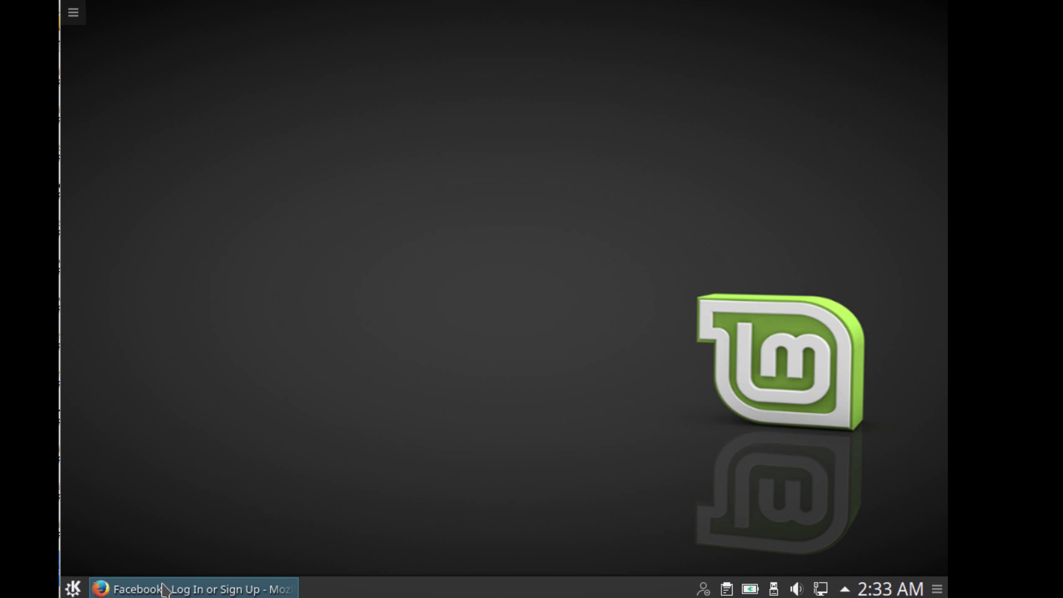
click(164, 590)
- Minimize the browser and launch 'Install this system permanently' from the K menu
click(163, 590)
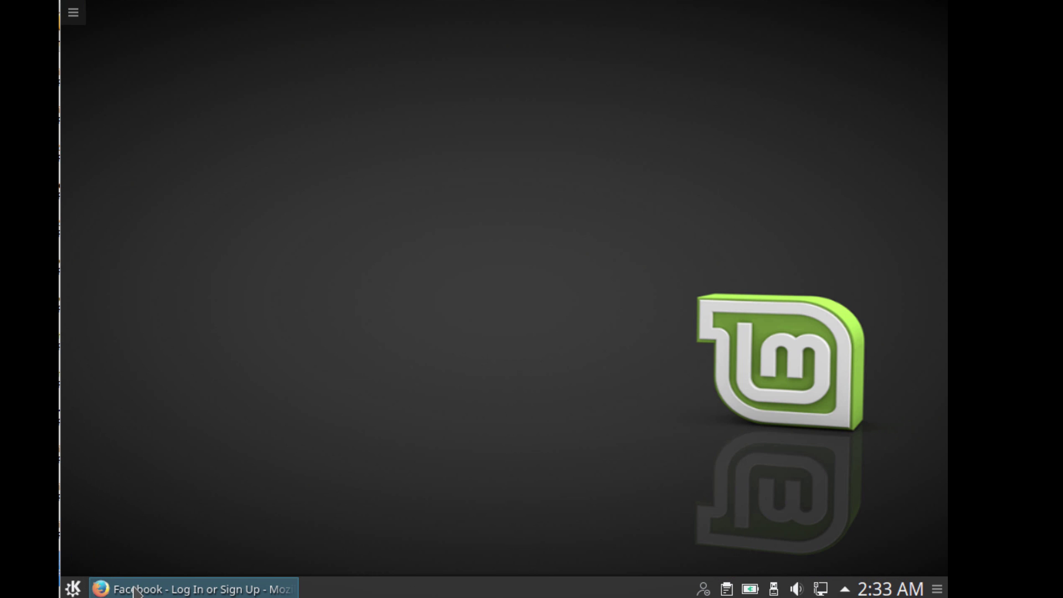
click(77, 589)
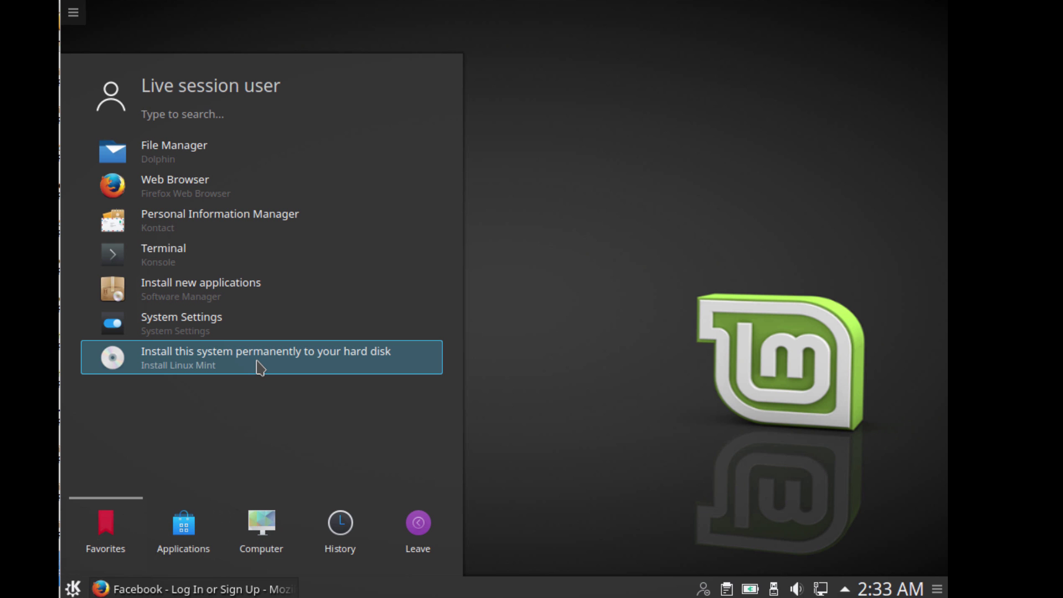
click(260, 367)
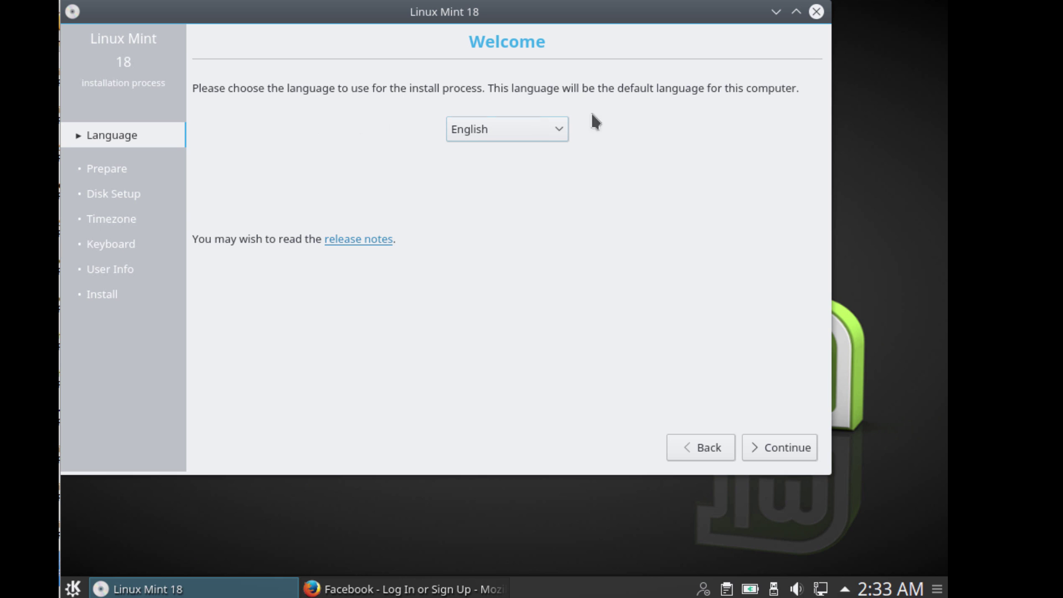
- Keep English as the install language and continue past Welcome and Prepare
click(772, 451)
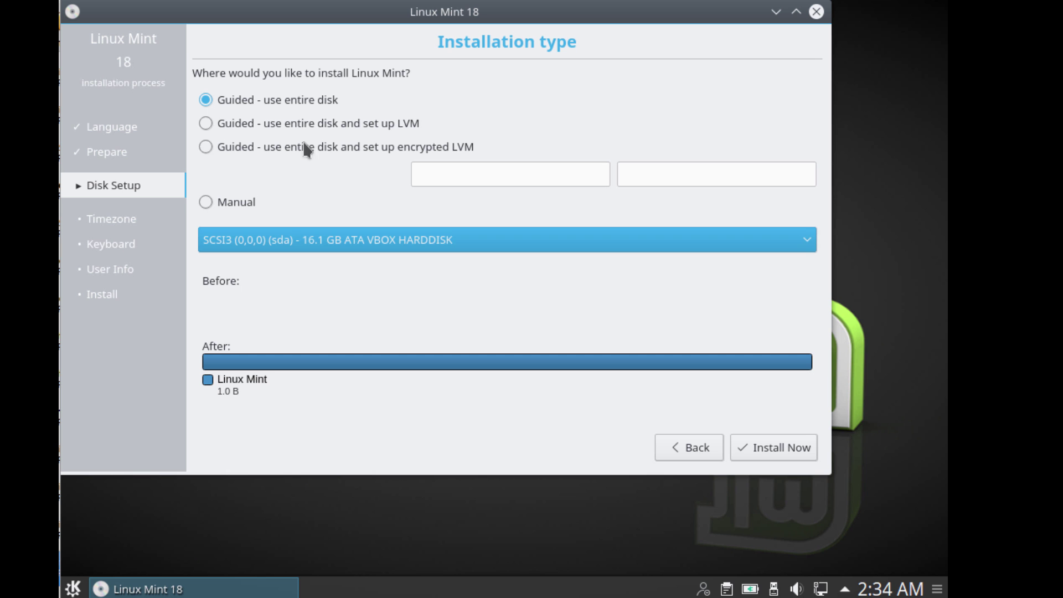
- Settle on 'Guided - use entire disk and set up LVM' after trying encryption and manual options
click(324, 132)
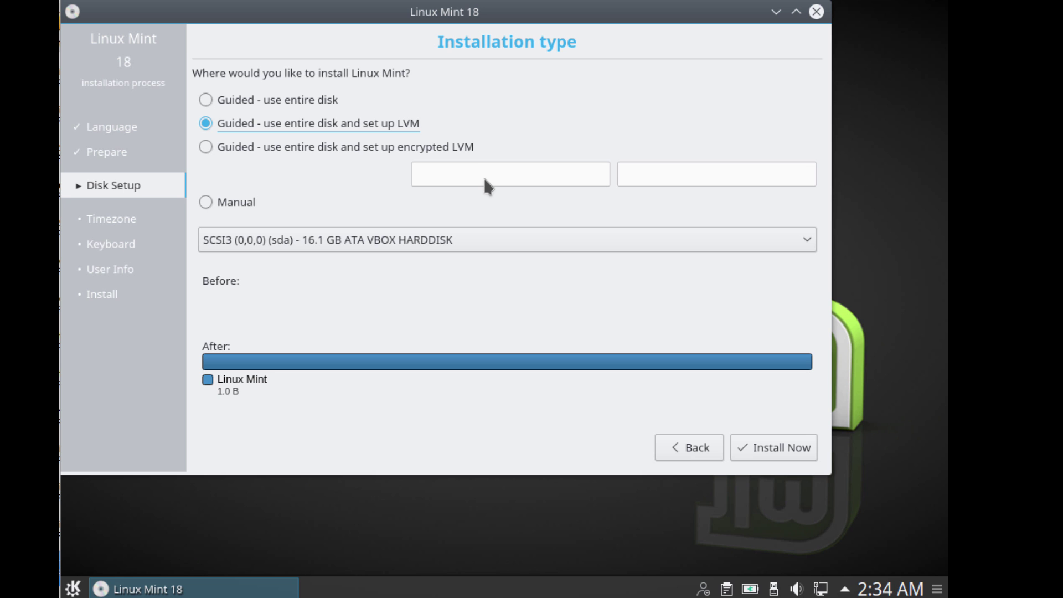
click(471, 147)
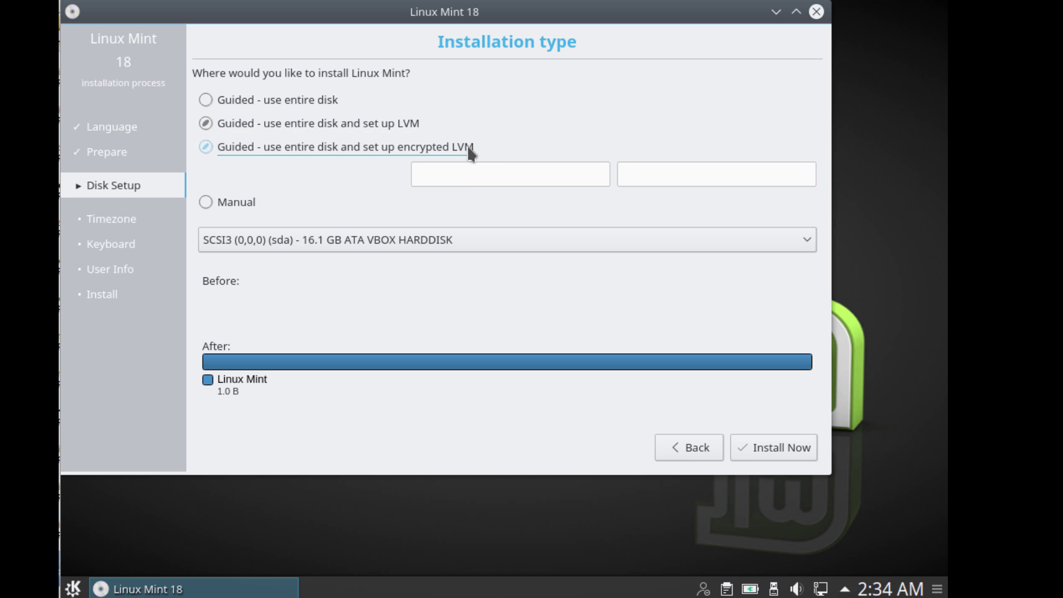
click(468, 172)
click(706, 175)
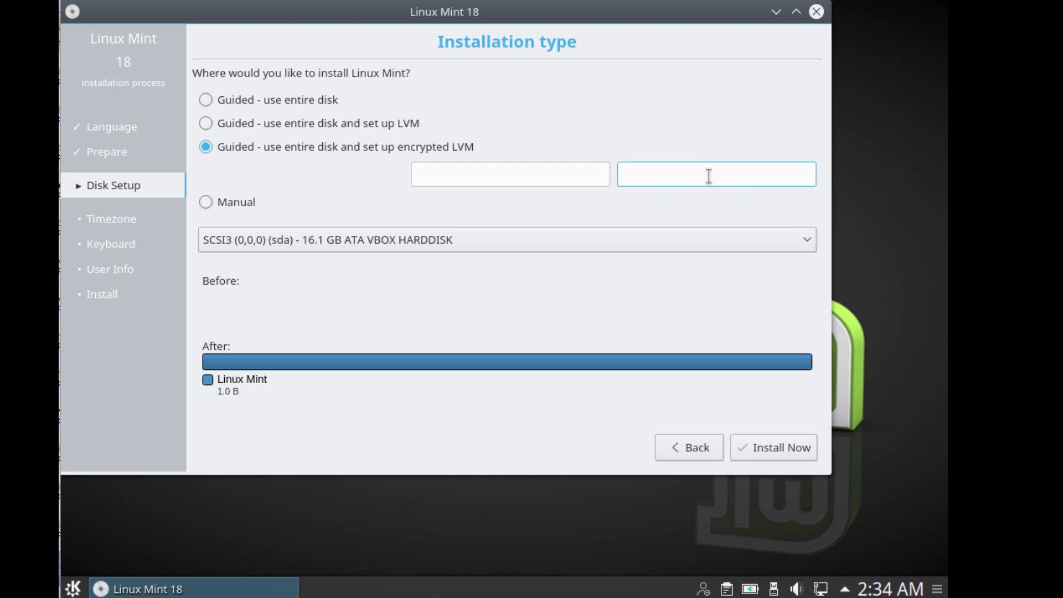
click(600, 176)
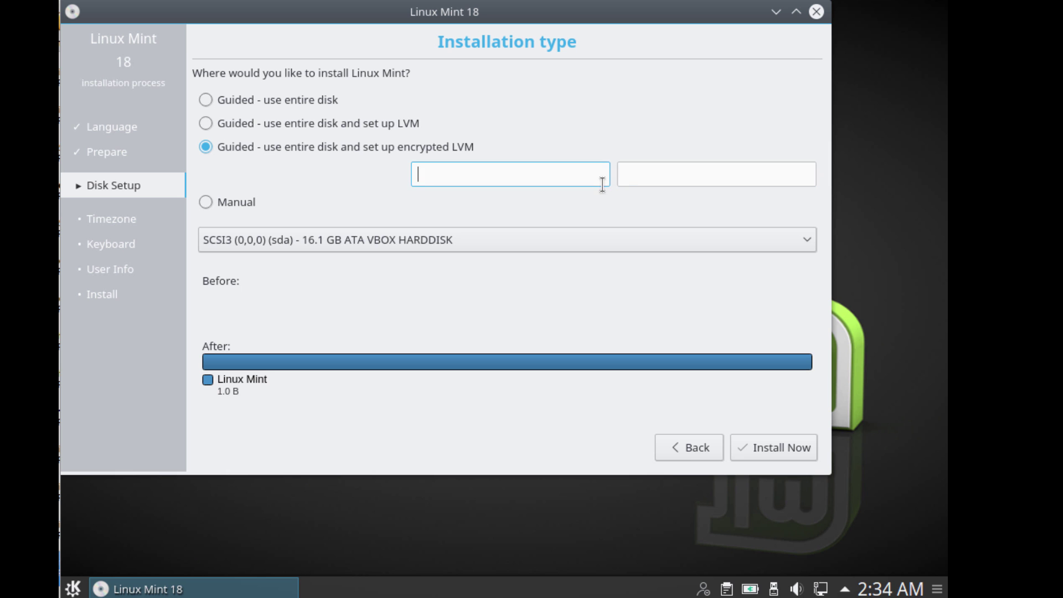
click(238, 200)
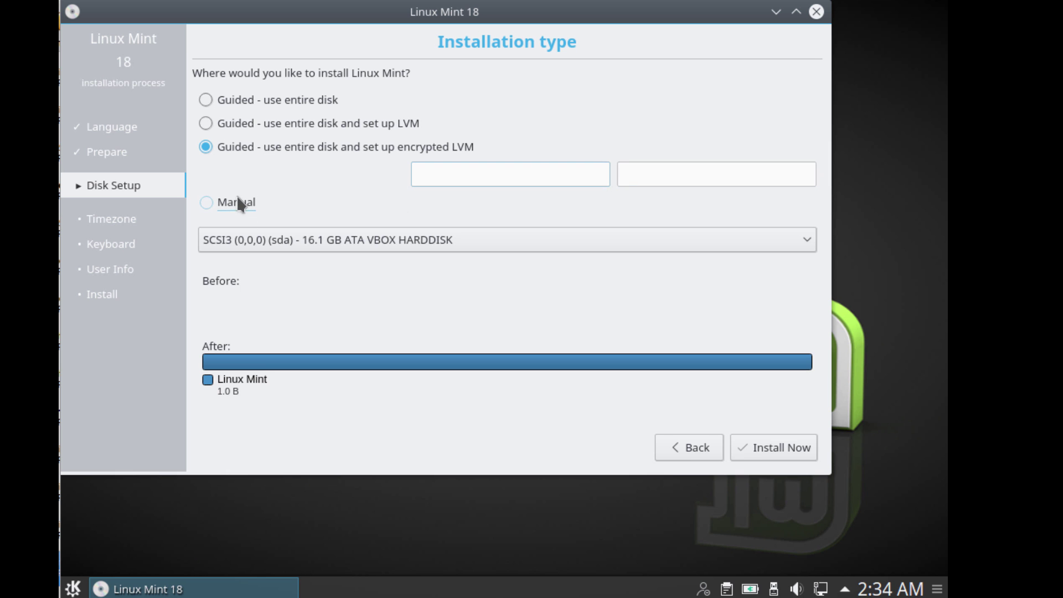
click(232, 150)
click(227, 130)
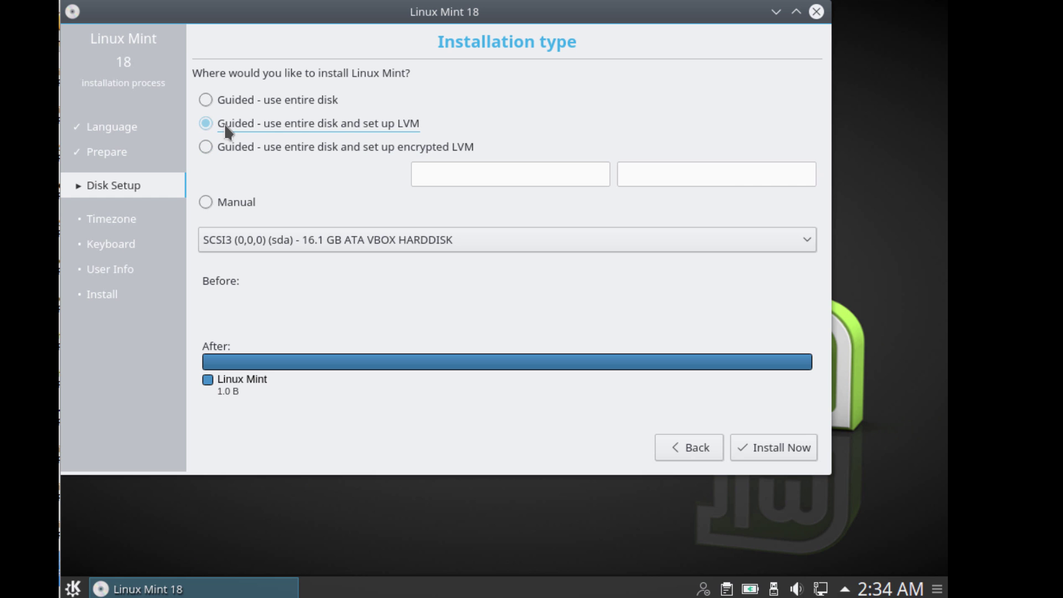
- Start Install Now, keeping the same 16.1 GB target disk
click(744, 448)
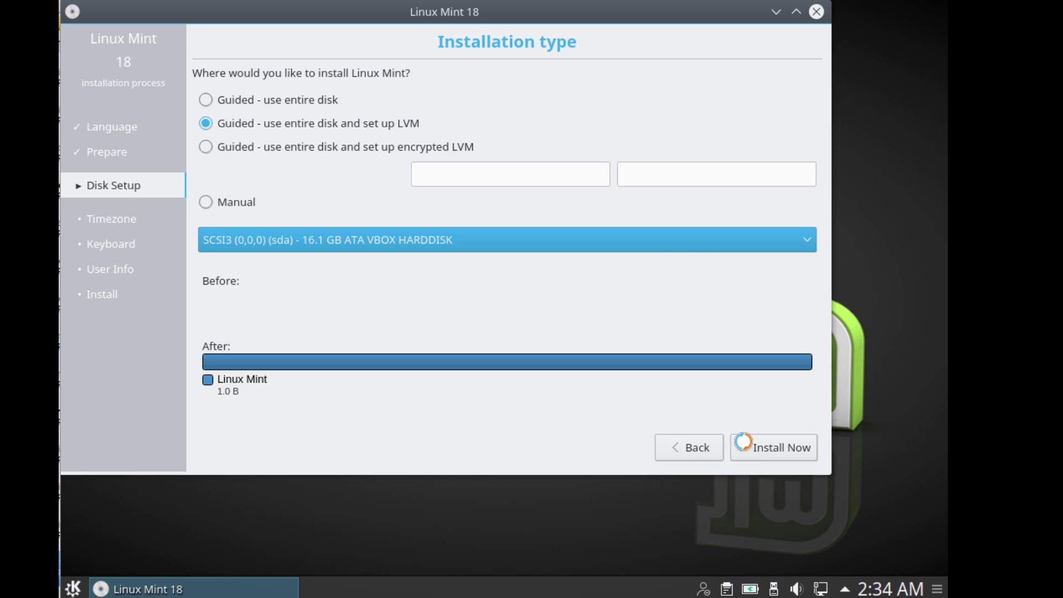
click(679, 244)
click(686, 265)
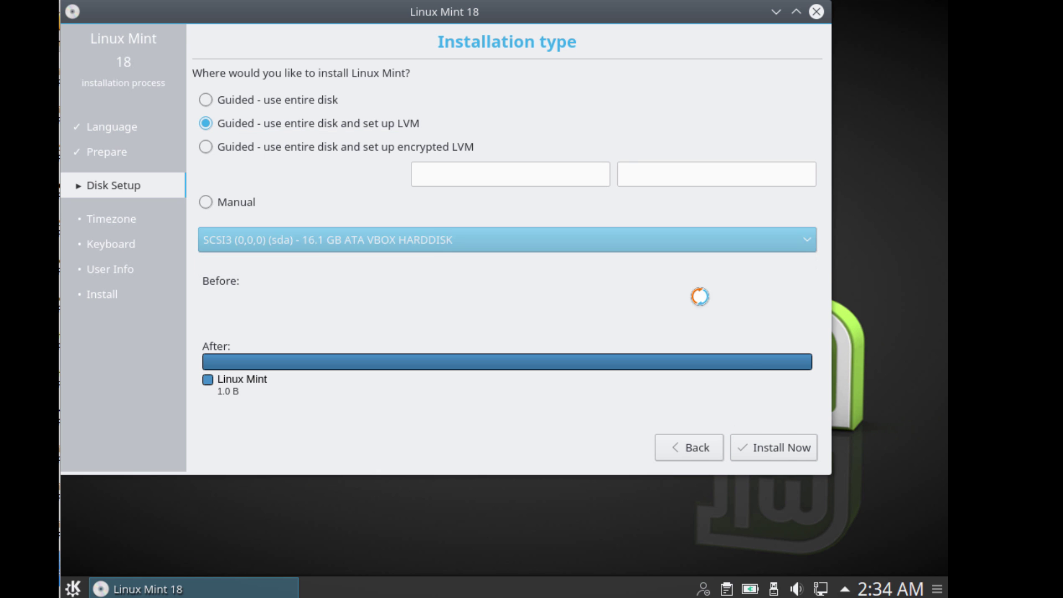
- Confirm writing the LVM root, swap and ext2 partition changes to disk
click(802, 442)
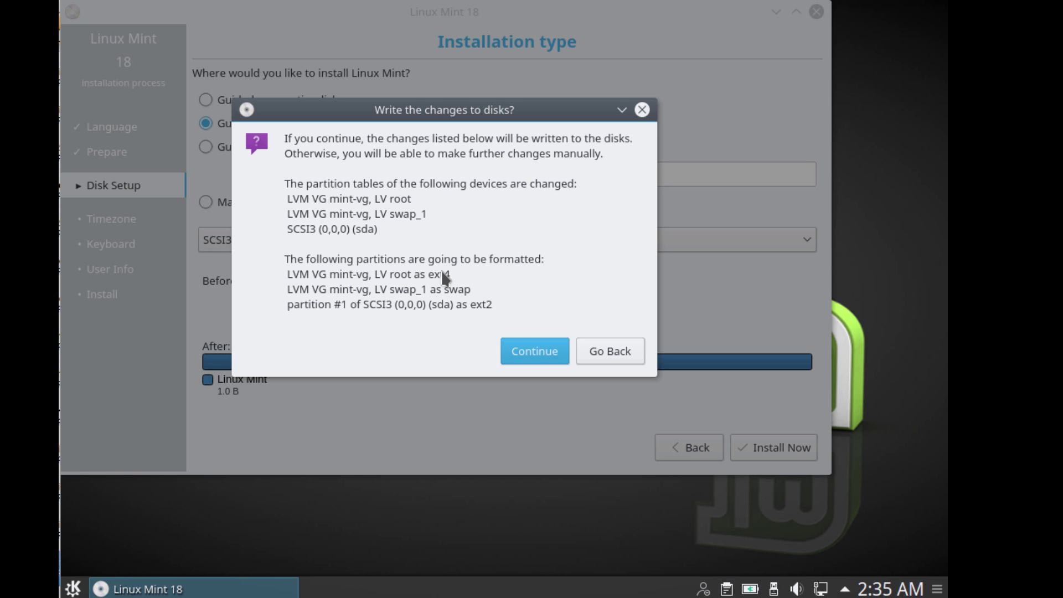
- Write the partition changes to disk and keep the United States, Los Angeles time zone
click(534, 351)
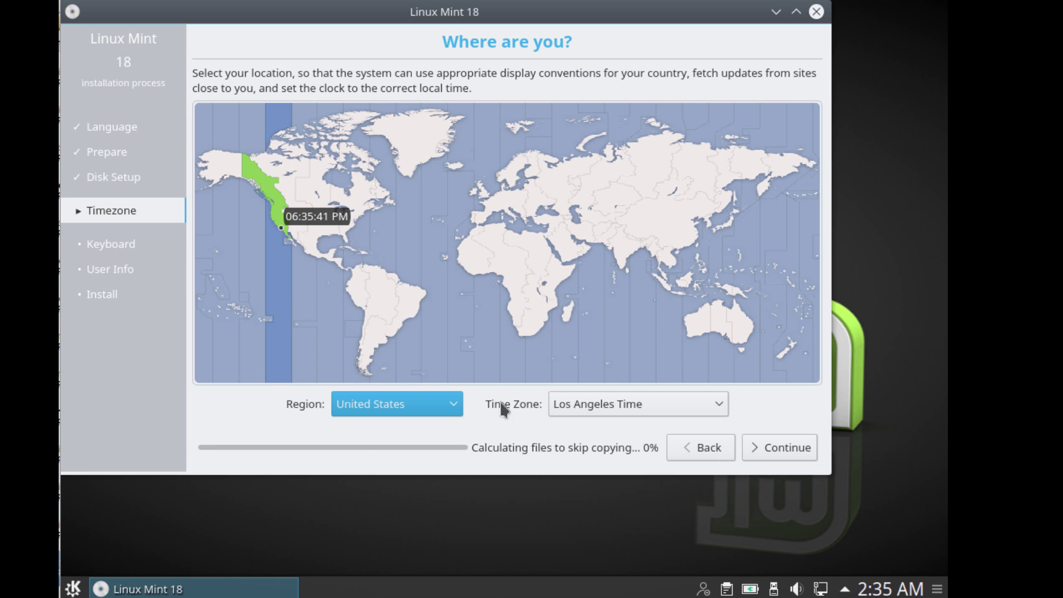
click(781, 447)
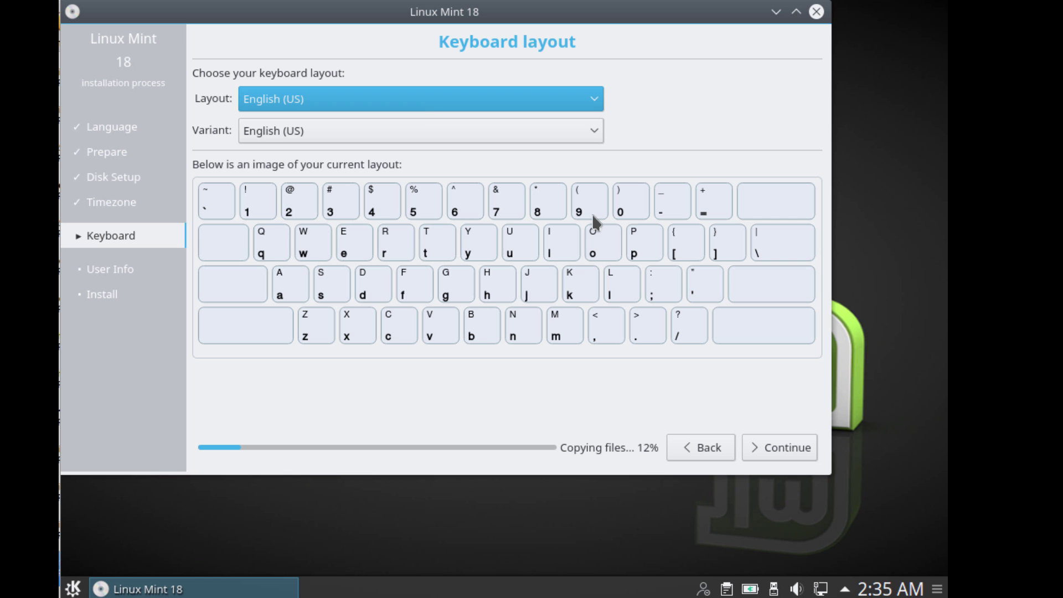
- Try the Dutch keyboard layout, then switch back to English (US) and continue
click(424, 100)
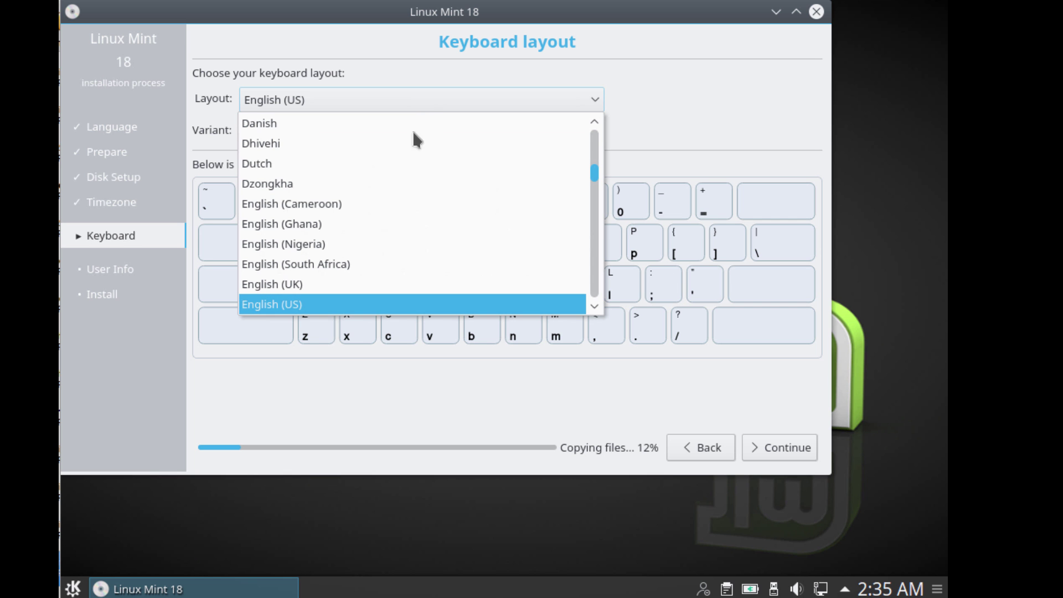
click(417, 163)
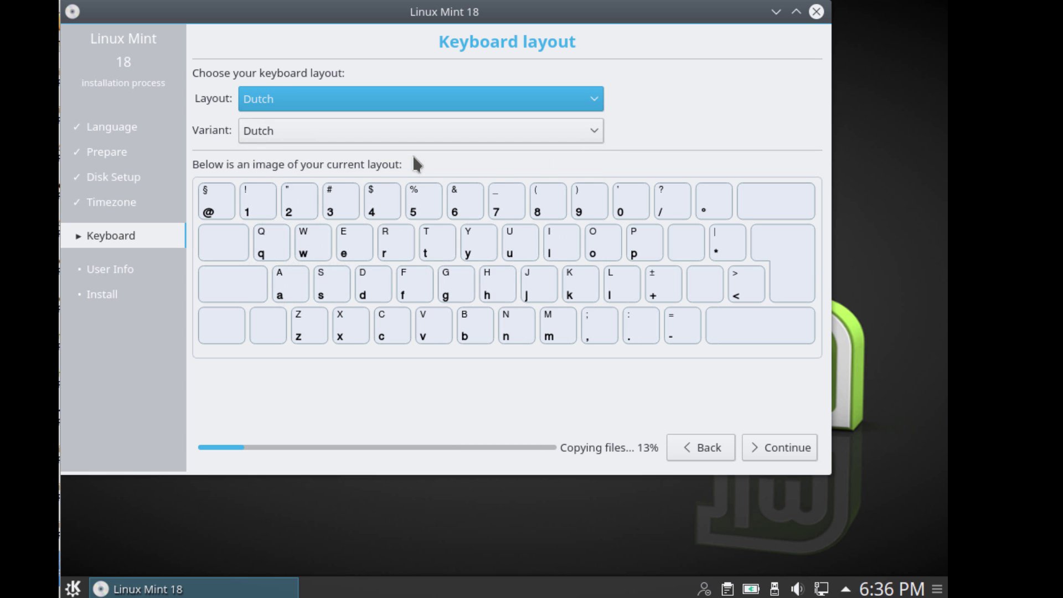
click(385, 98)
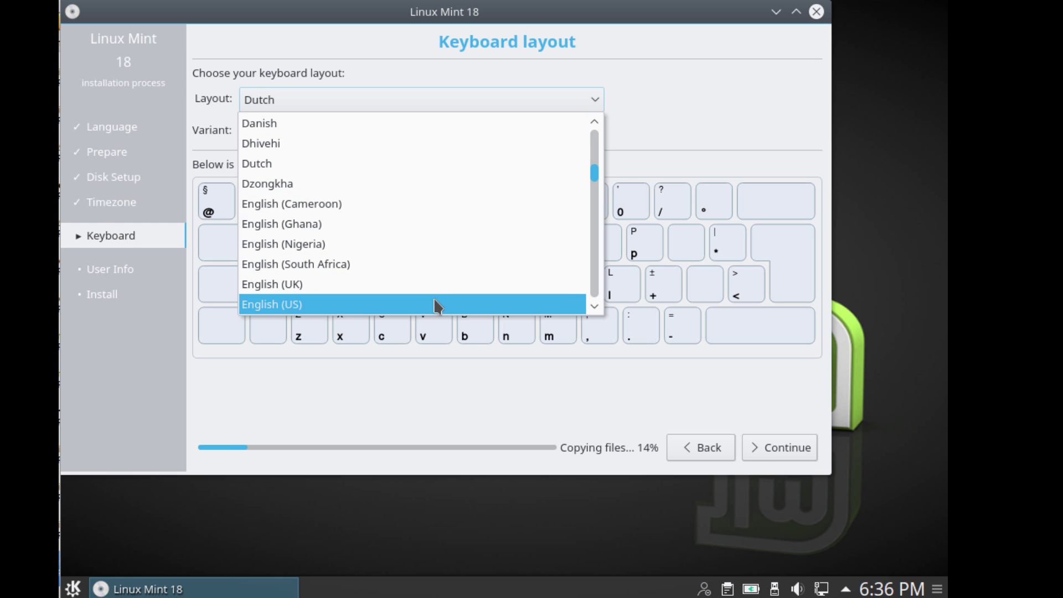
scroll(433, 299, down, 4)
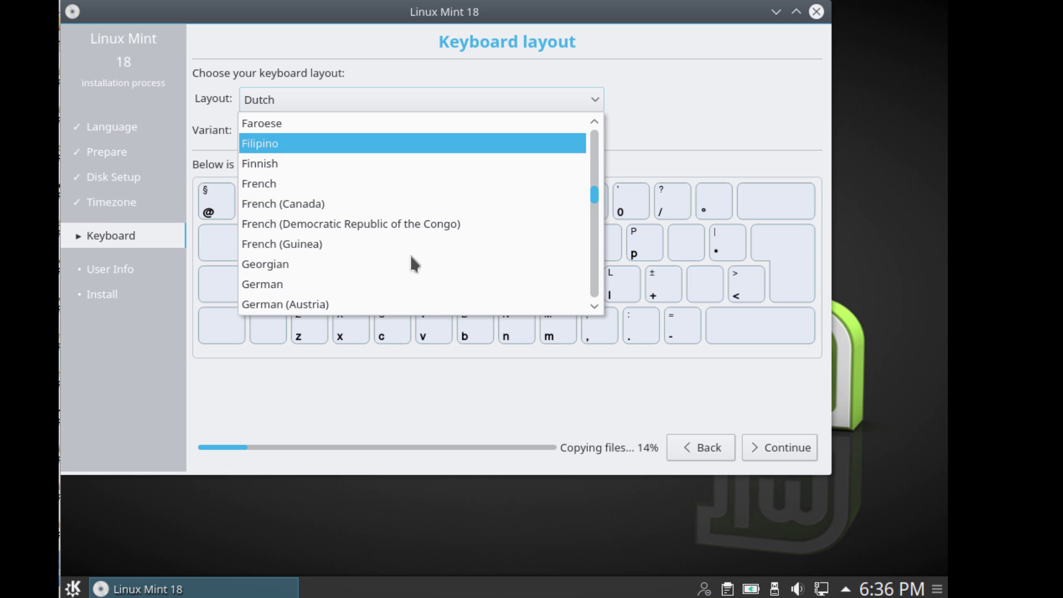
scroll(409, 258, up, 4)
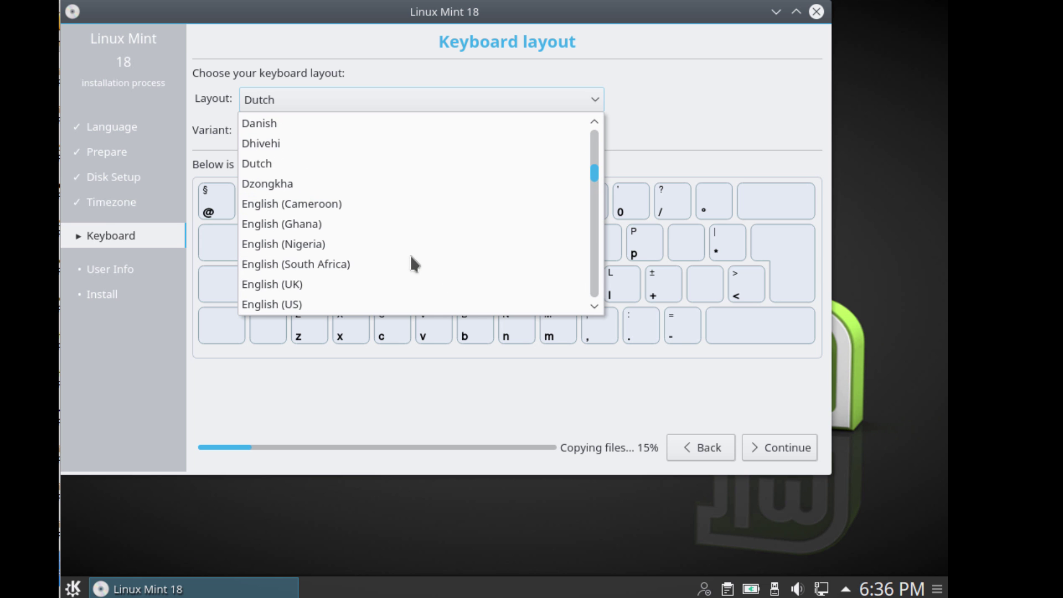
click(401, 304)
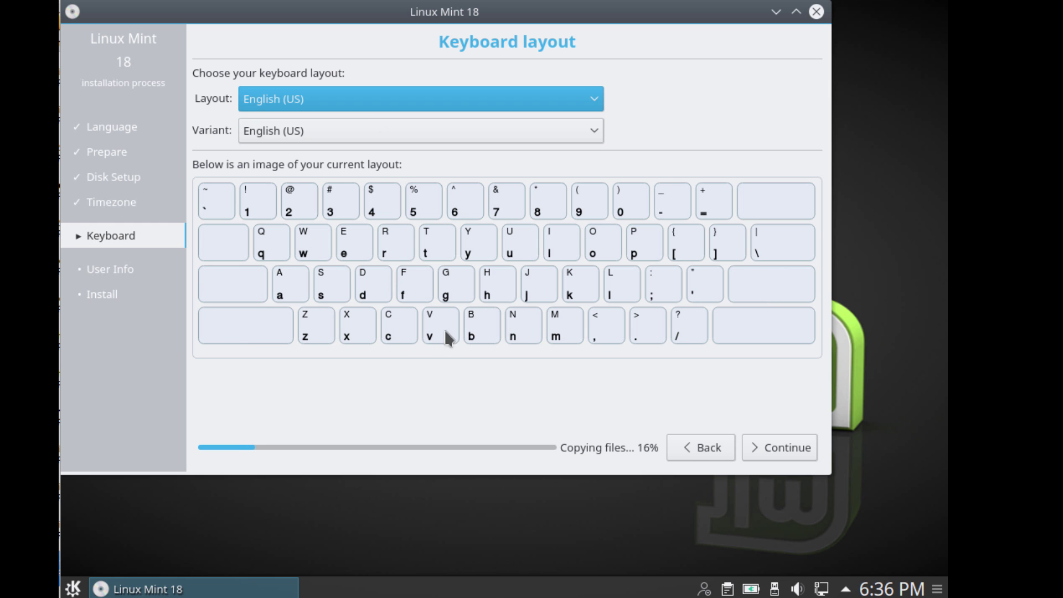
click(807, 451)
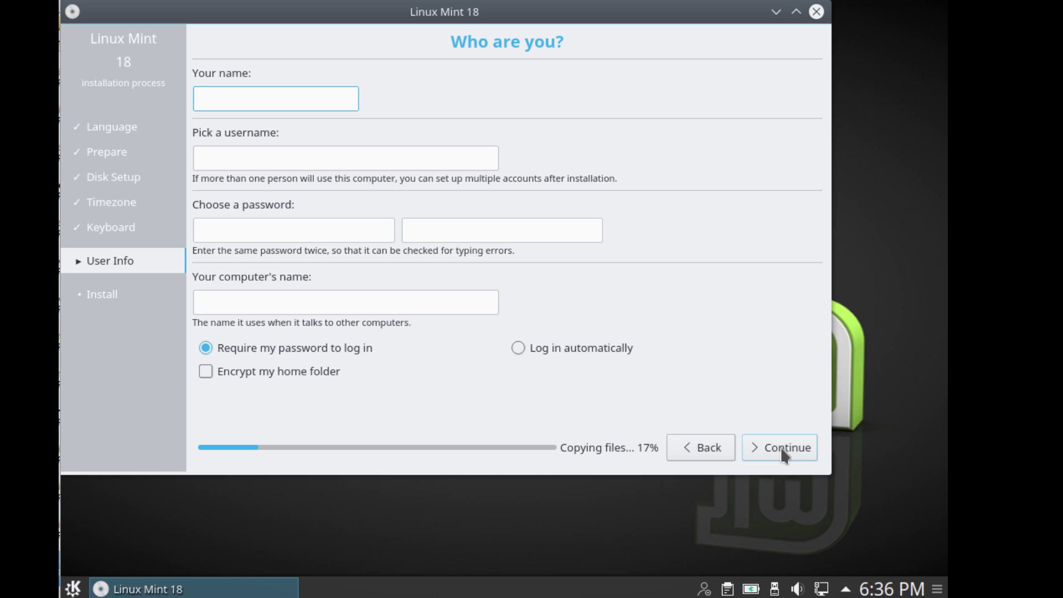
- Enter the user's name and type the account password twice
text(tanya)
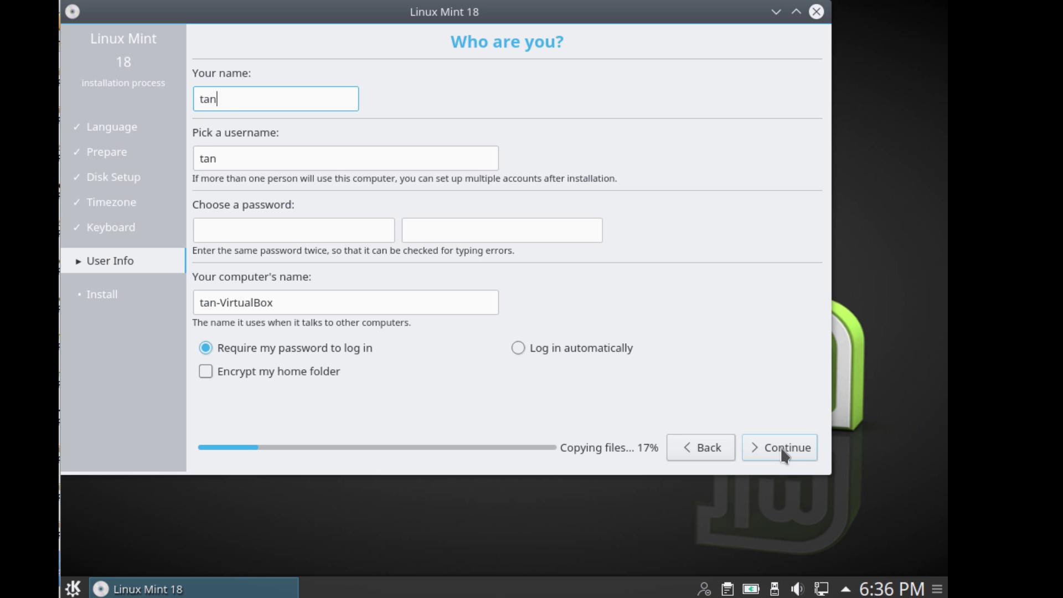
key(Tab)
key(Tab)
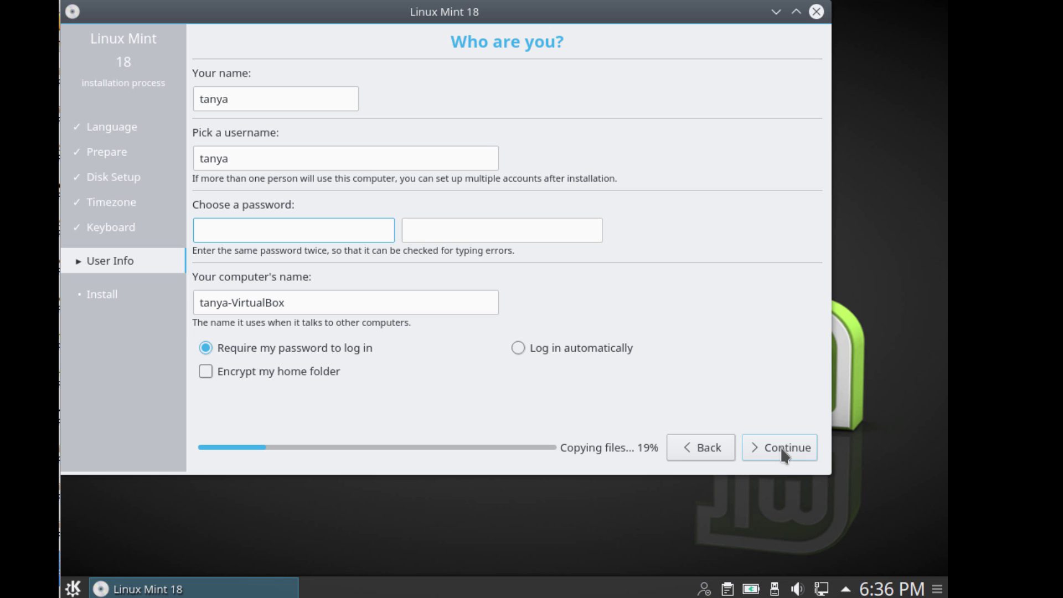
text(•••••••••)
key(Tab)
text(•••••••••)
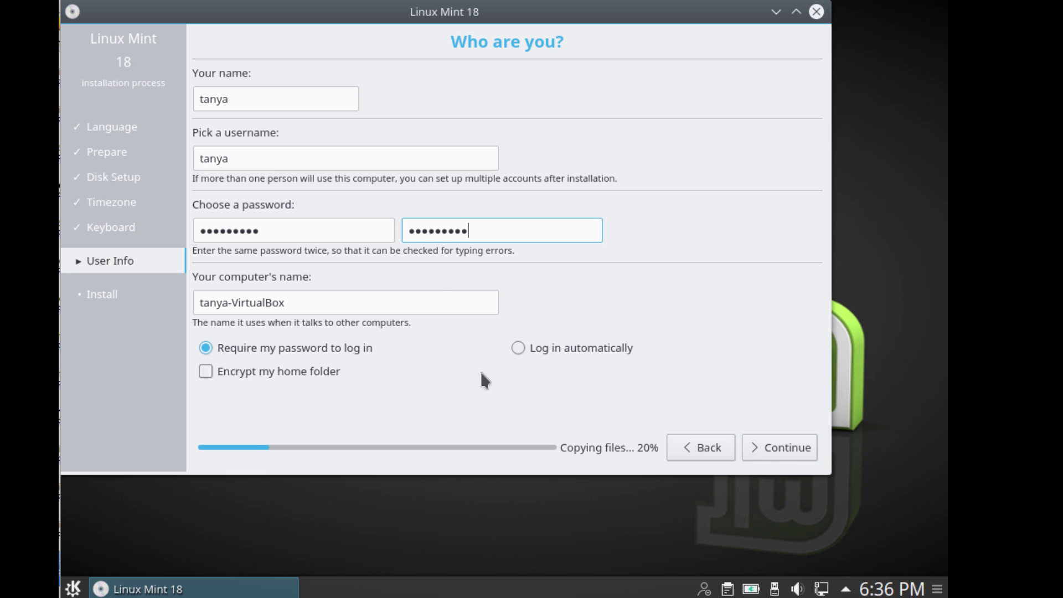
- Replace the computer name with databite and submit the details to start installing
click(435, 294)
drag(292, 303, 232, 313)
key(BackSpace)
key(BackSpace)
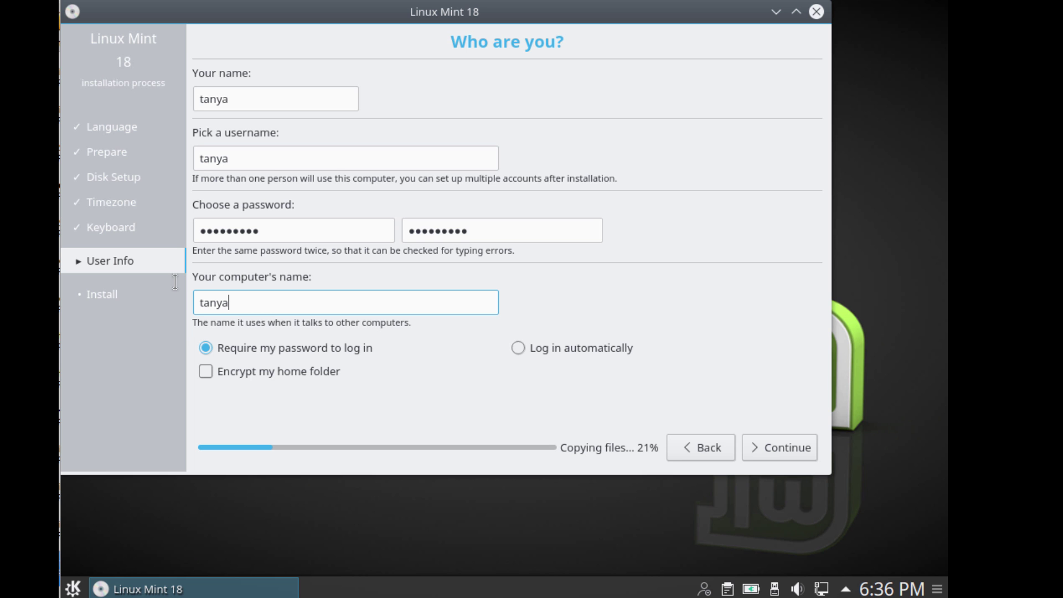
double_click(213, 306)
key(BackSpace)
text(databite)
click(775, 450)
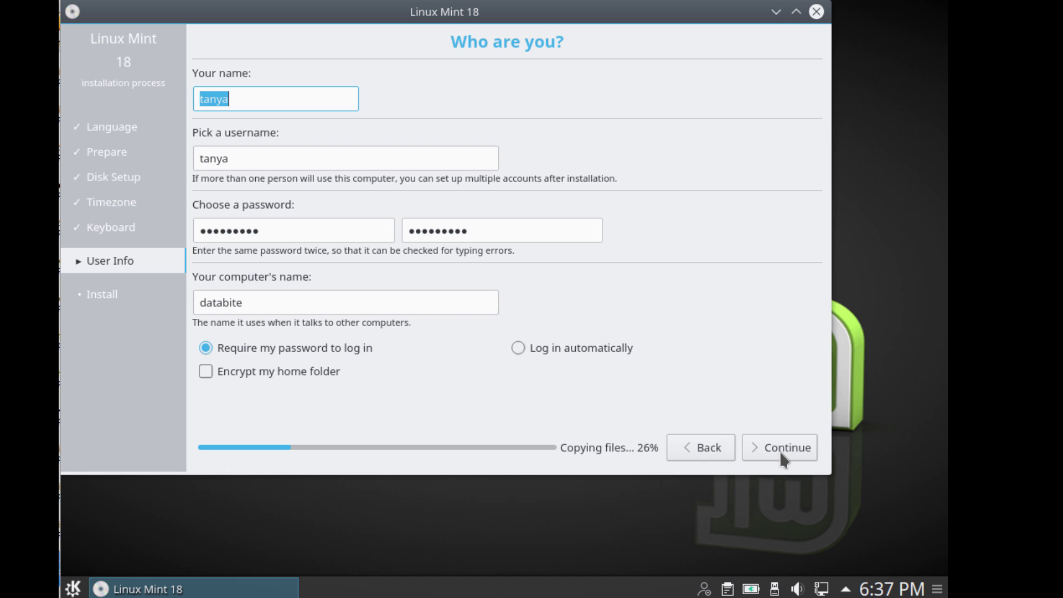
click(781, 452)
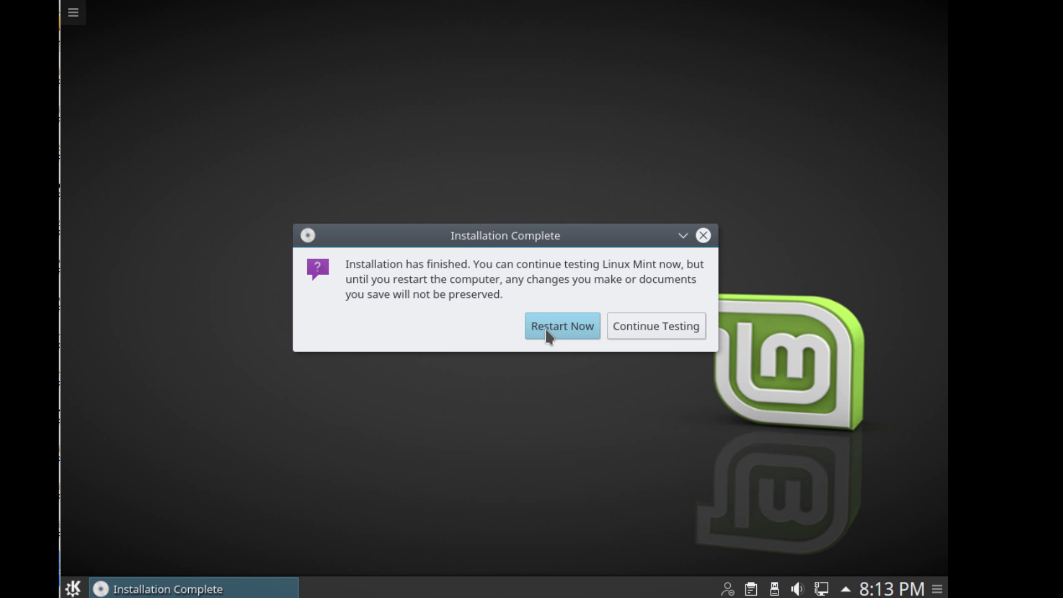
- Restart into the installed system and enter the account password, keeping the Plasma session
click(546, 332)
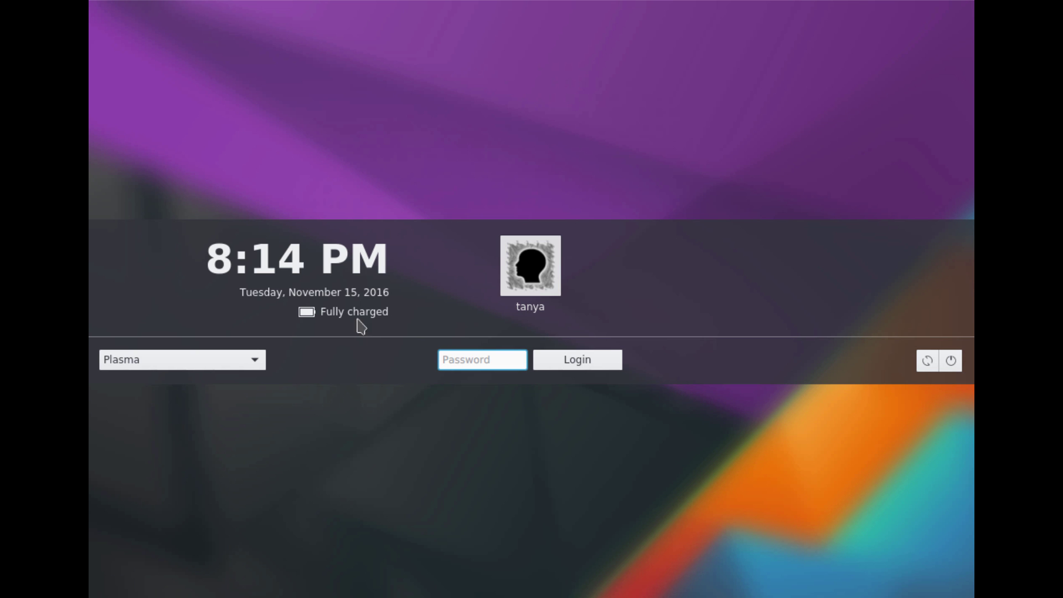
click(209, 362)
click(209, 363)
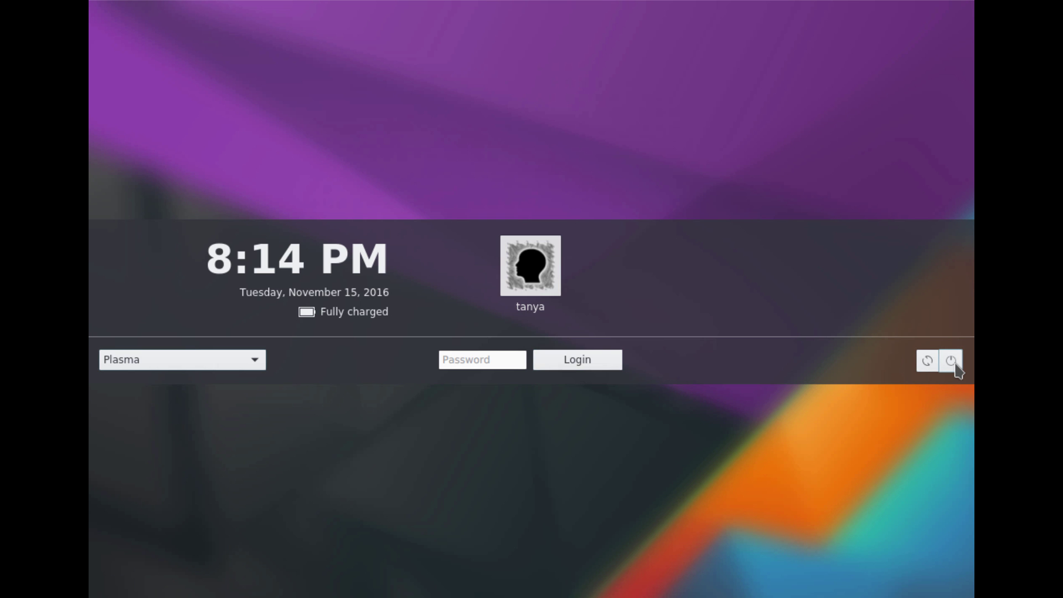
click(472, 359)
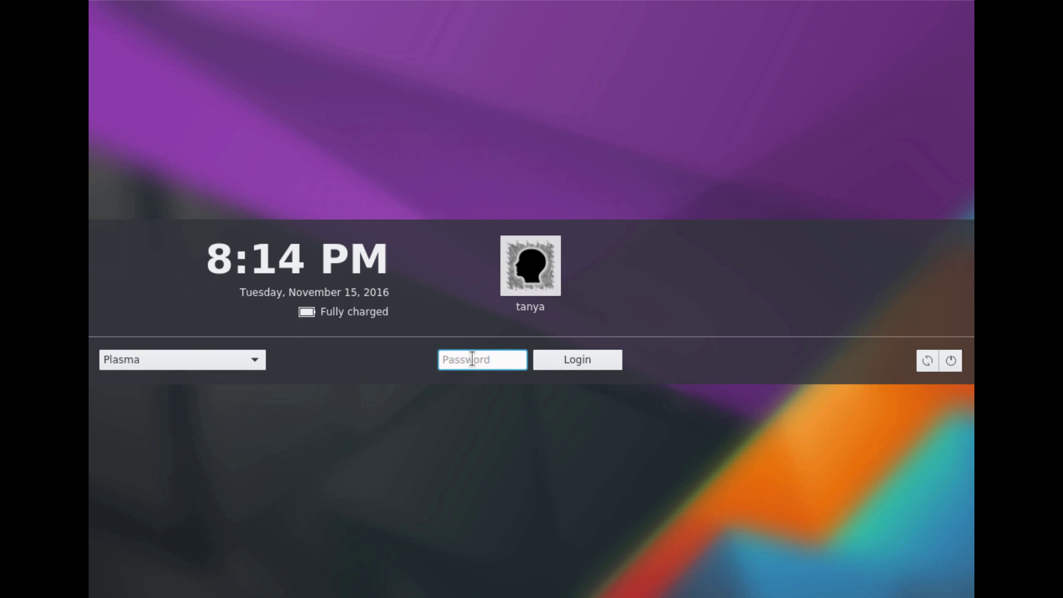
text(**********)
- Log in, then launch Apps from the Welcome Screen, authorising with the administrator password
key(Return)
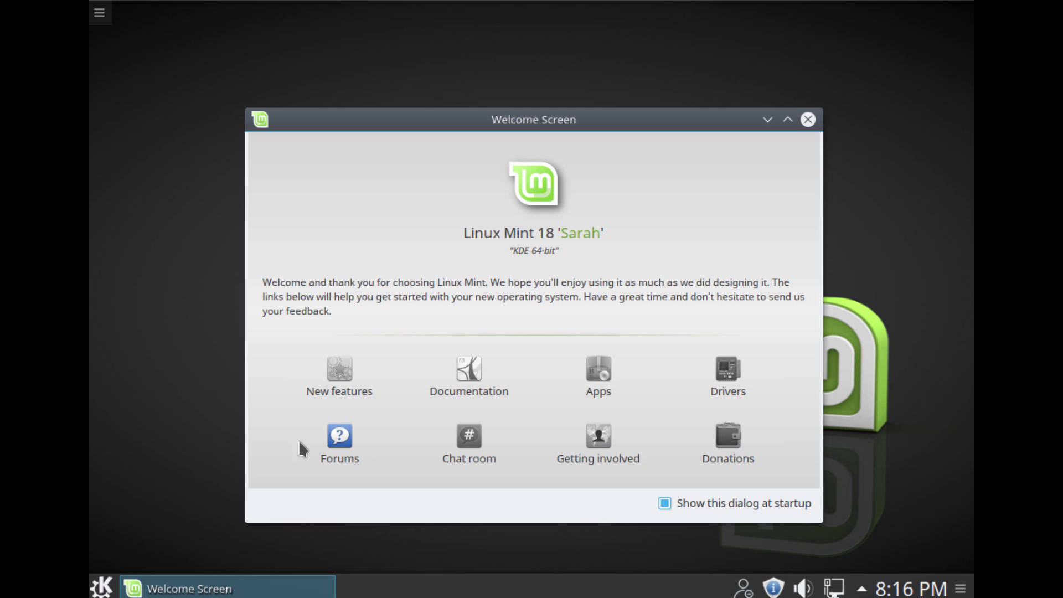
click(601, 375)
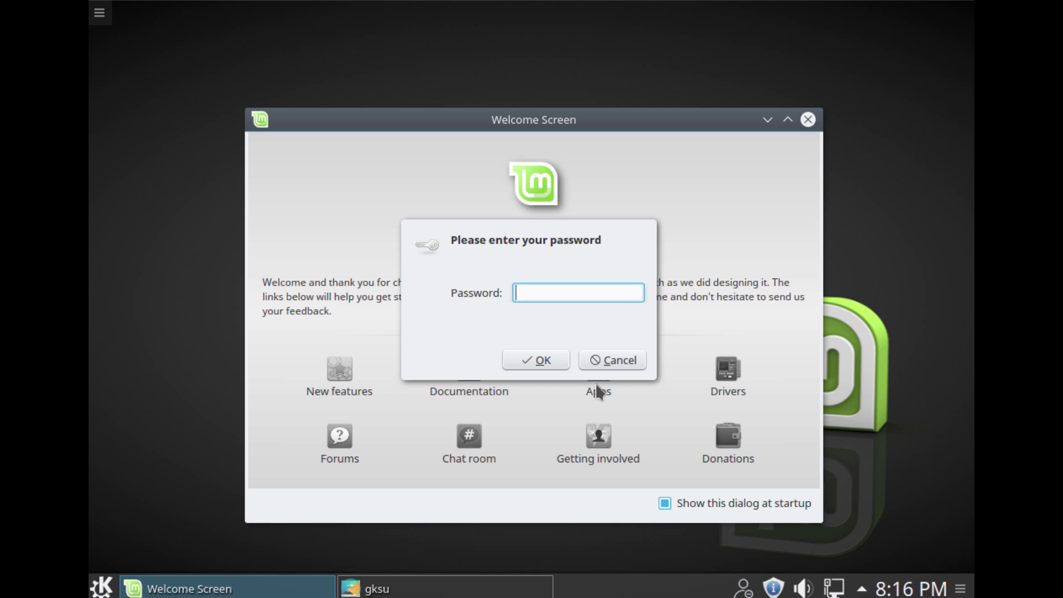
text(********)
key(Return)
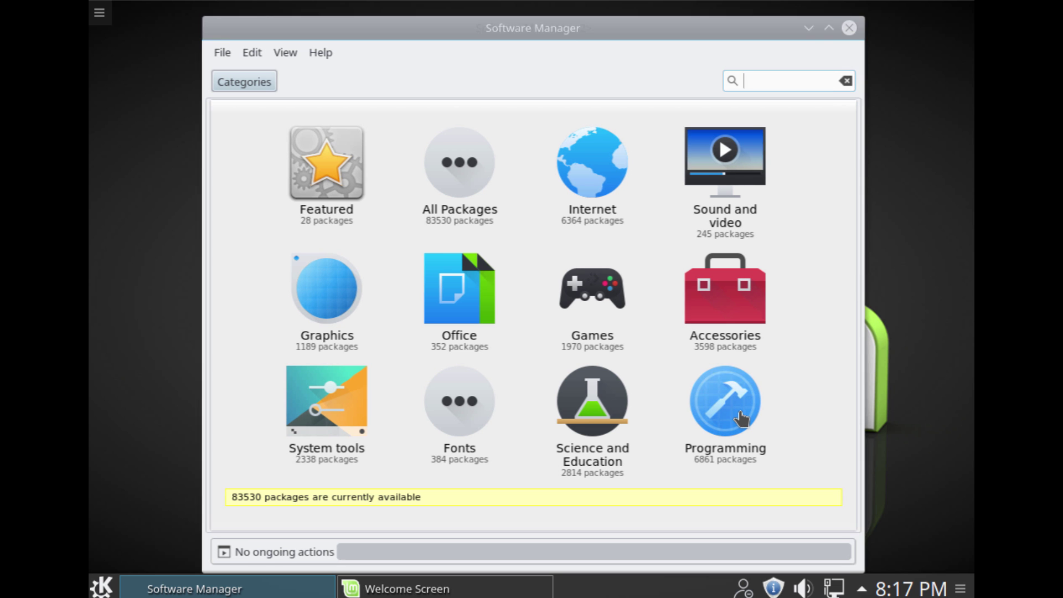
- View the Office package category, then minimise the second Software Manager window
click(437, 306)
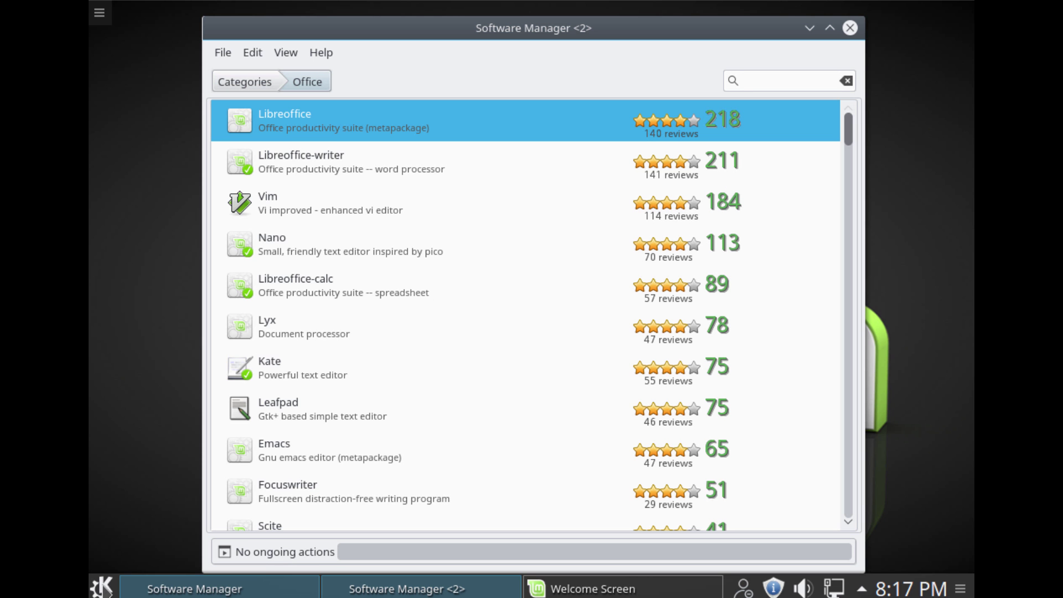
click(103, 587)
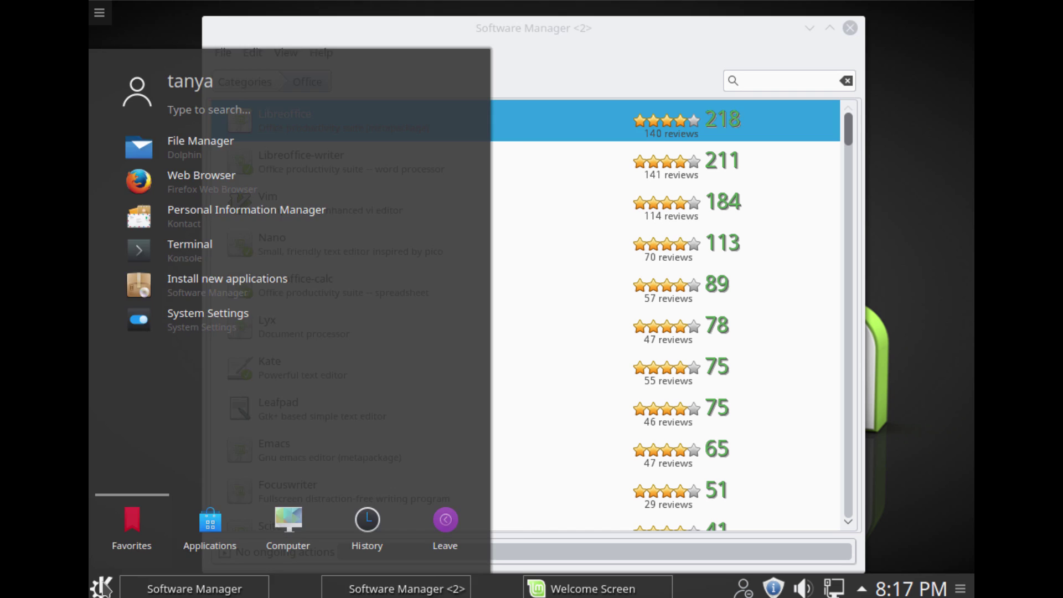
click(102, 586)
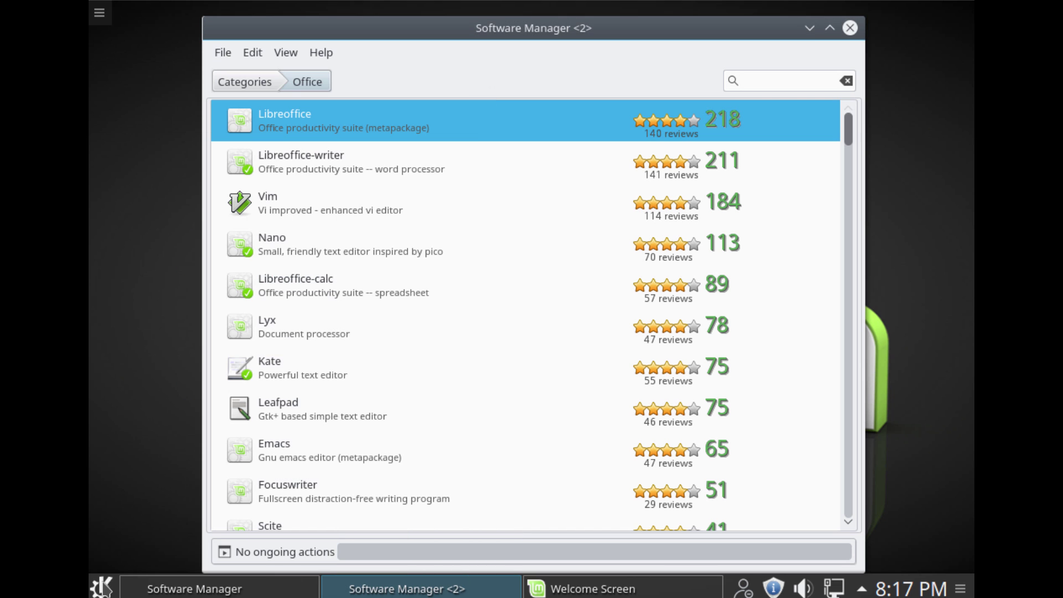
click(809, 28)
key(super)
- Browse the launcher's Office, Computer, Graphics and Internet listings, ending on Internet apps
click(250, 275)
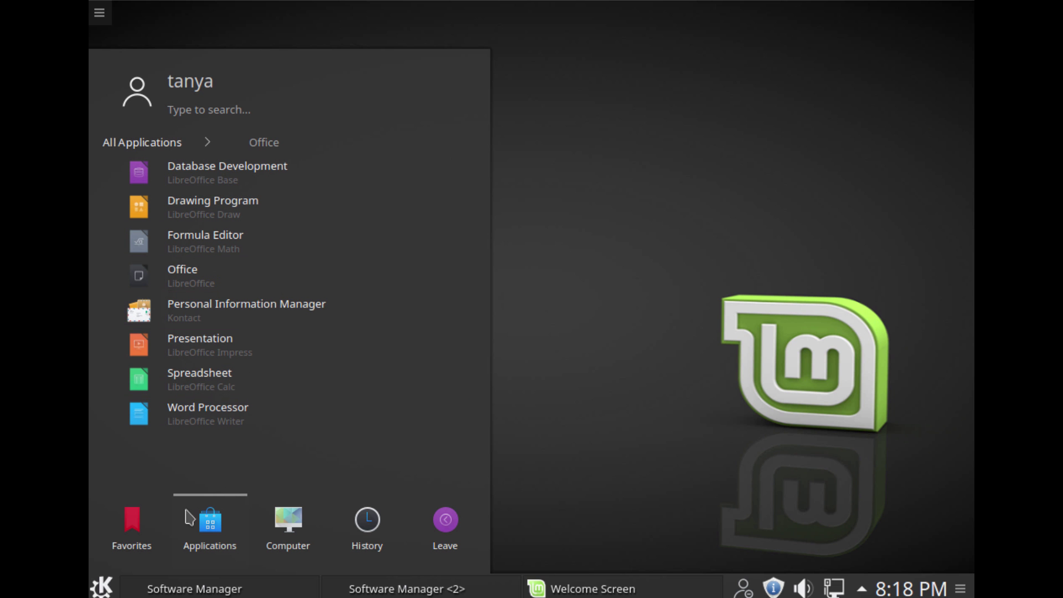
click(280, 532)
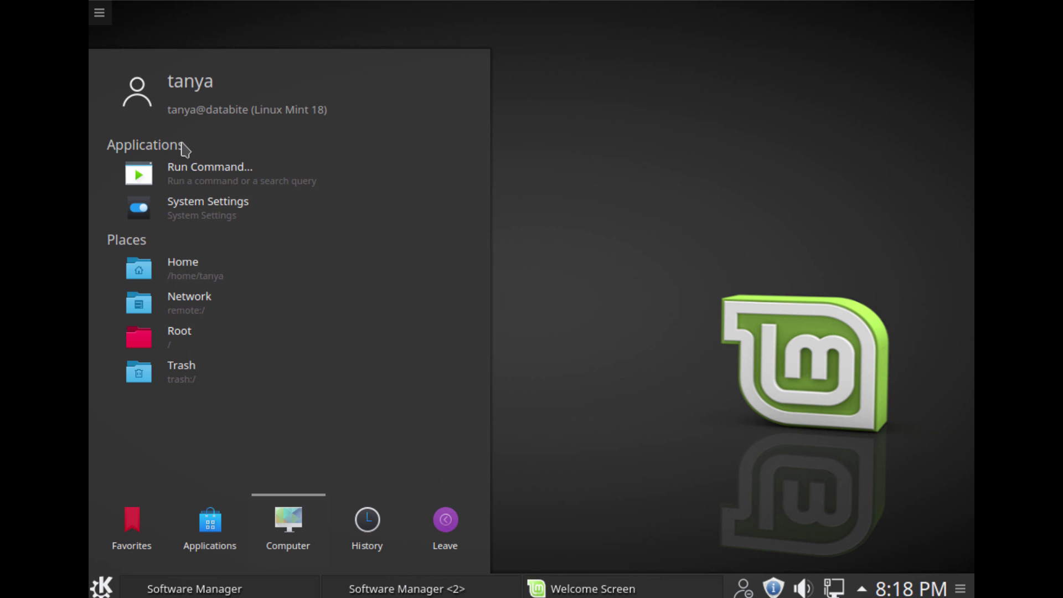
click(210, 526)
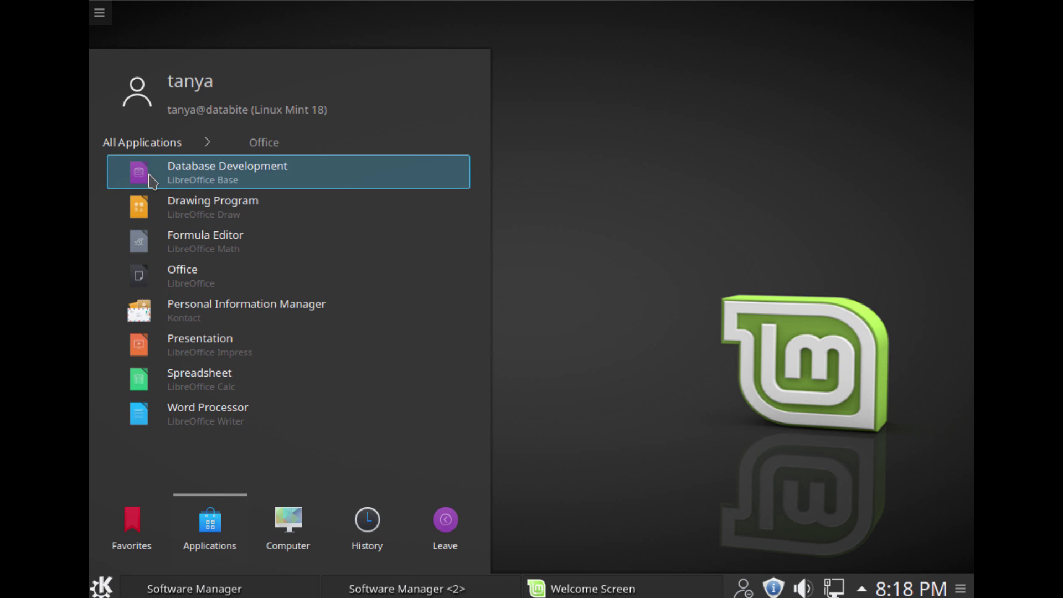
click(142, 143)
click(164, 173)
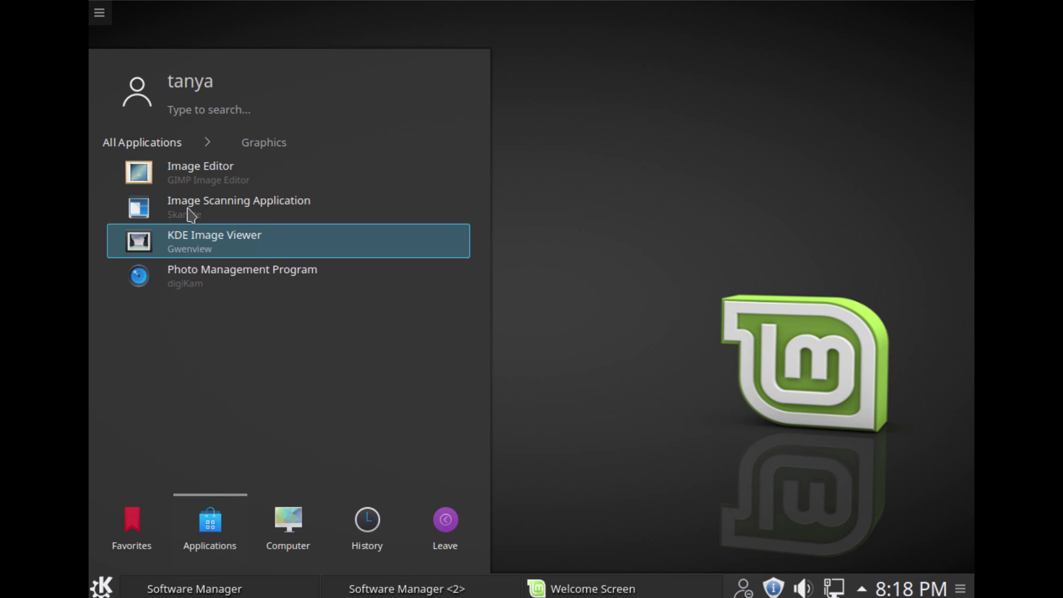
click(139, 141)
click(151, 212)
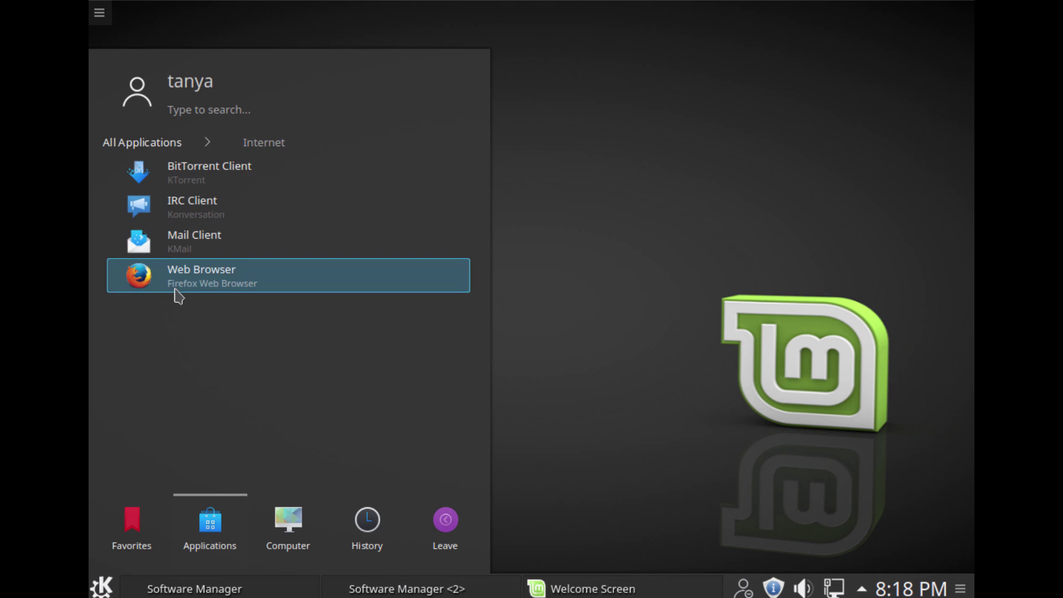